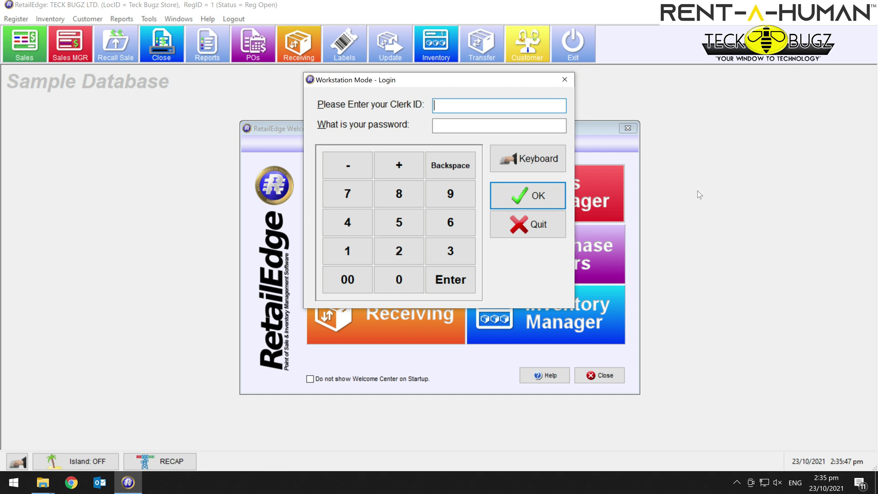
Log in with the clerk ID and password to reach the Welcome Center
type("99")
key("Return")
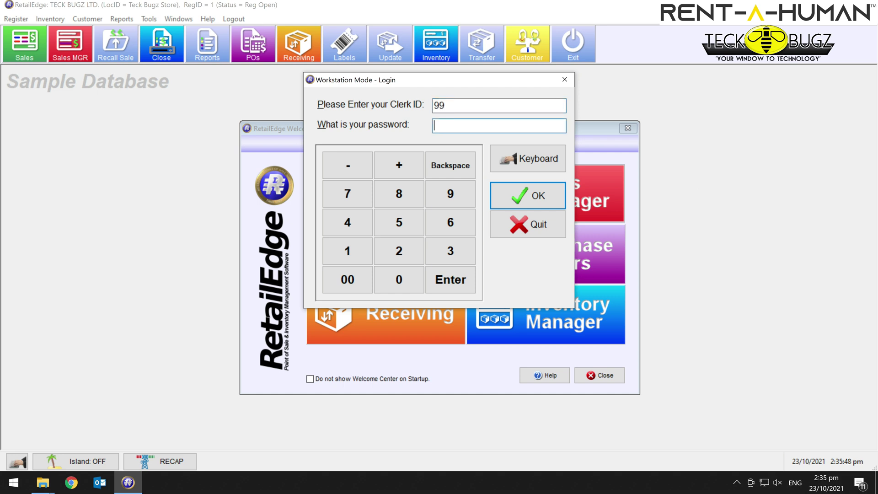
type("9999")
key("Return")
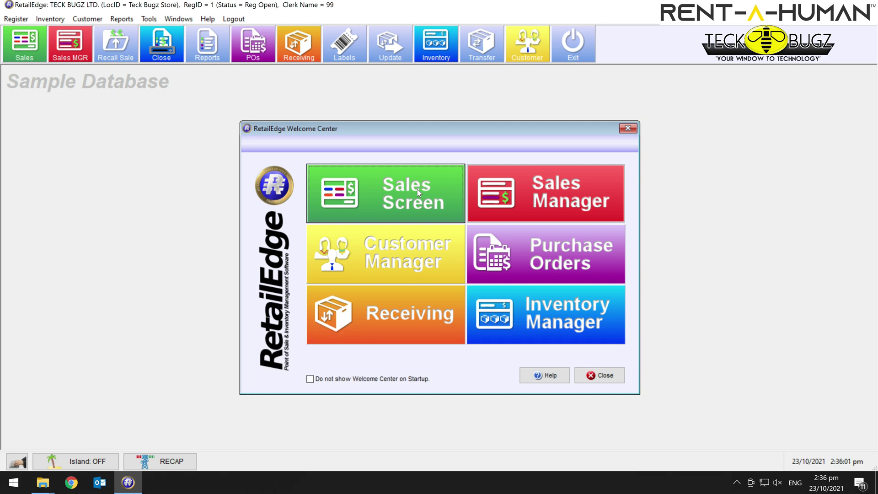
Start a sale with the oval bread basket, Impala bookends, olive branch cheese board and bamboo salad bowl
left_click(417, 189)
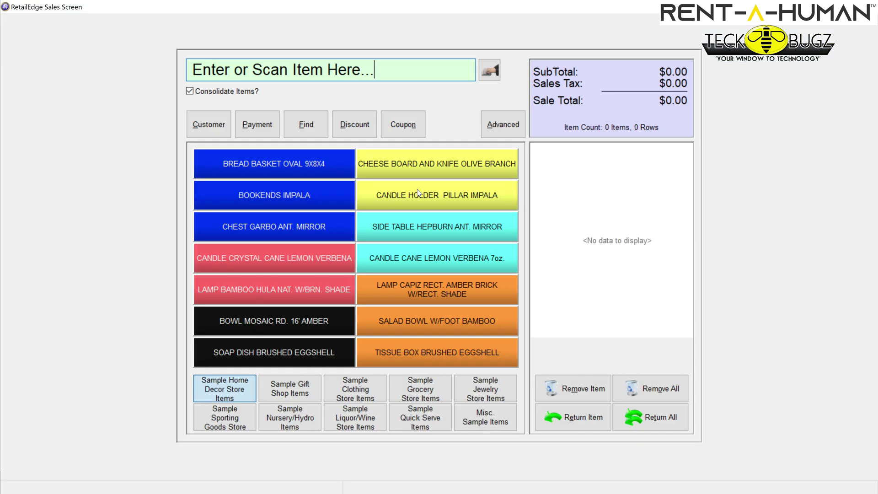
left_click(312, 163)
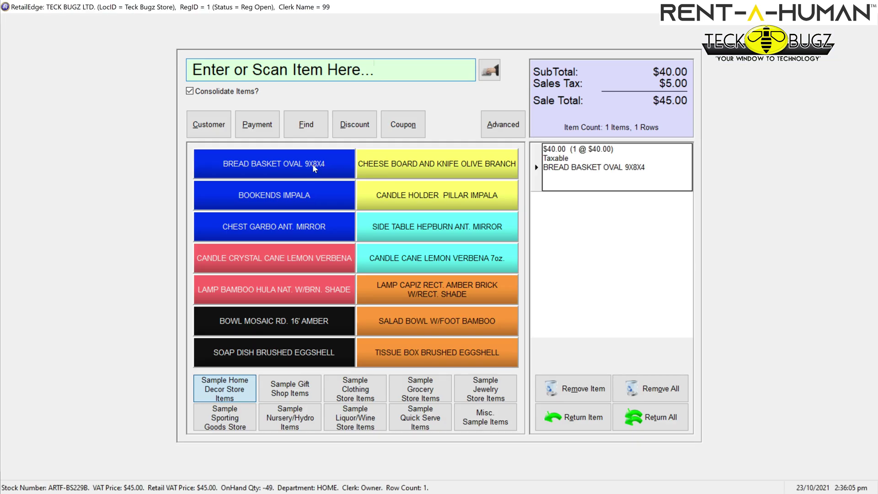
left_click(311, 197)
left_click(379, 175)
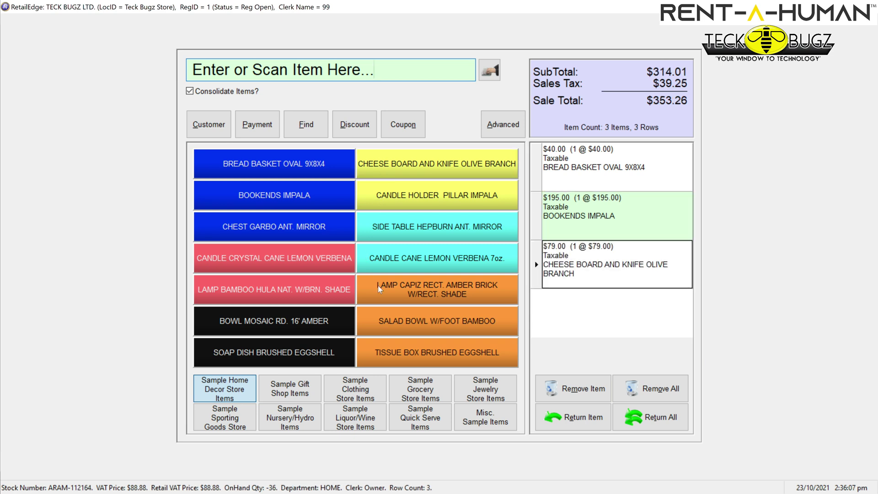
left_click(398, 315)
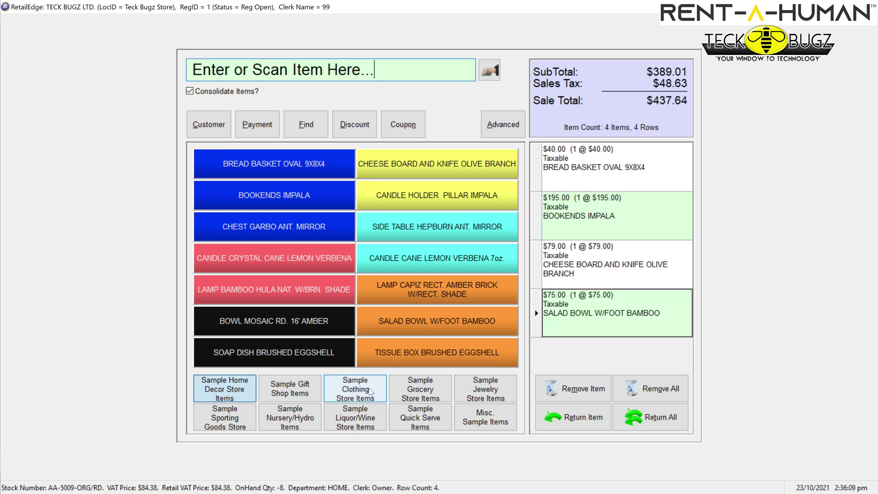
Add two Cropped Tank Cranberry items from Sample Clothing, bringing the total to $478.14
left_click(370, 392)
left_click(390, 282)
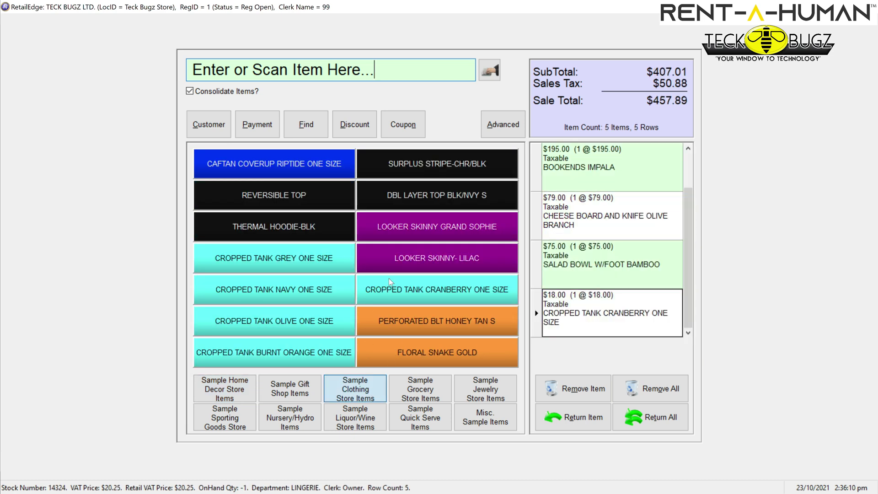
left_click(390, 281)
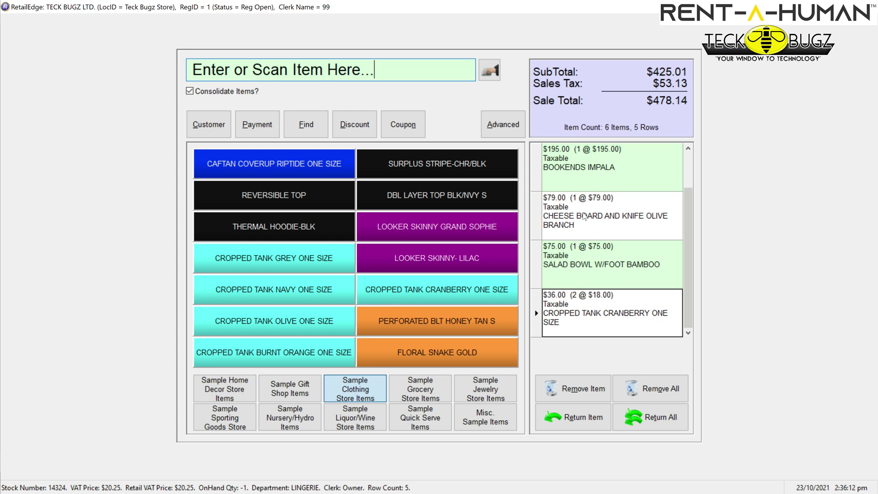
double_click(584, 216)
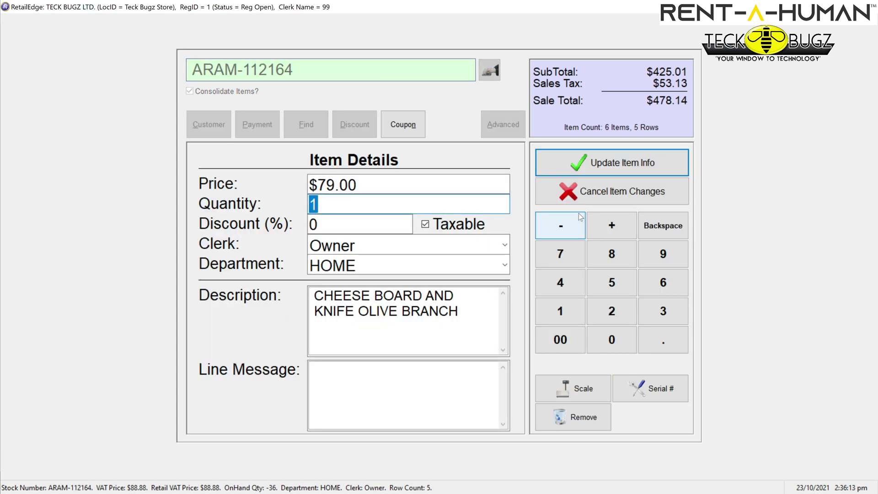
Set the cheese board quantity to 5 and bookends to 2, and remove the salad bowl
type("5")
key("Return")
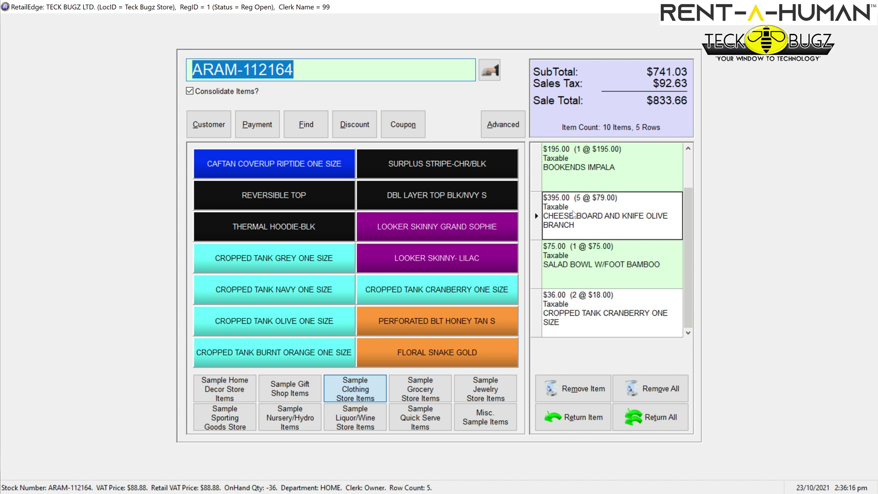
double_click(577, 182)
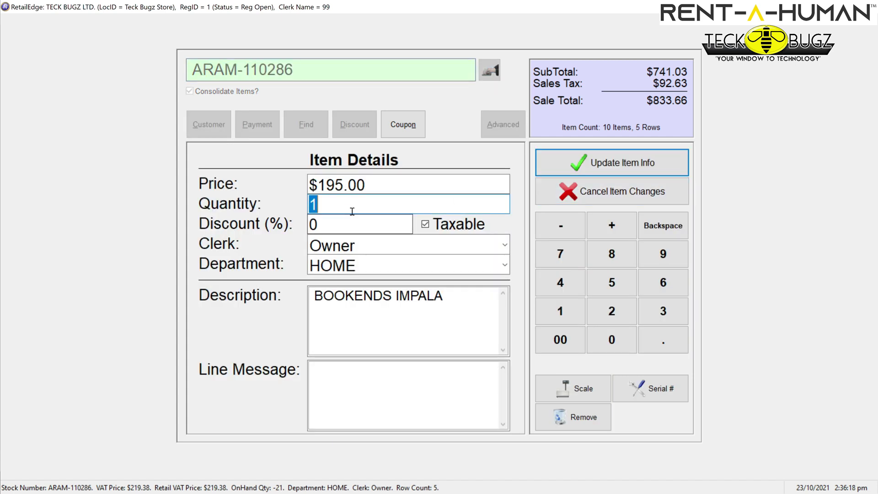
type("2")
key("Return")
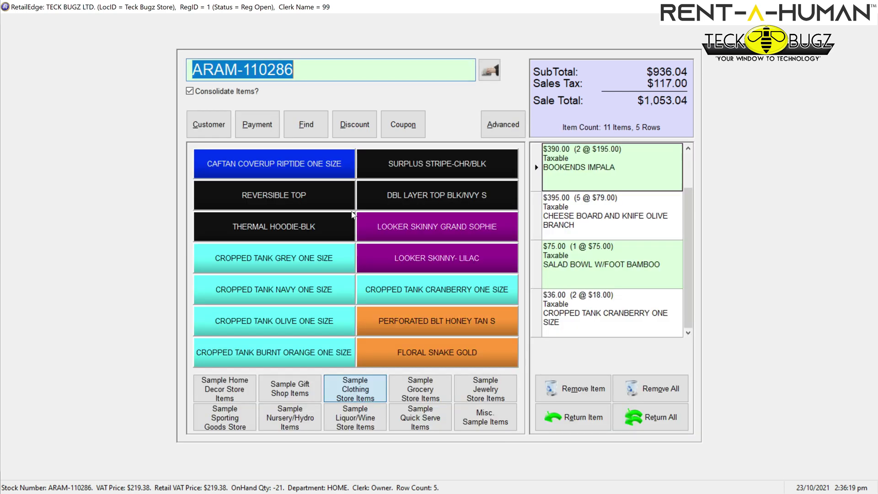
left_click(536, 271)
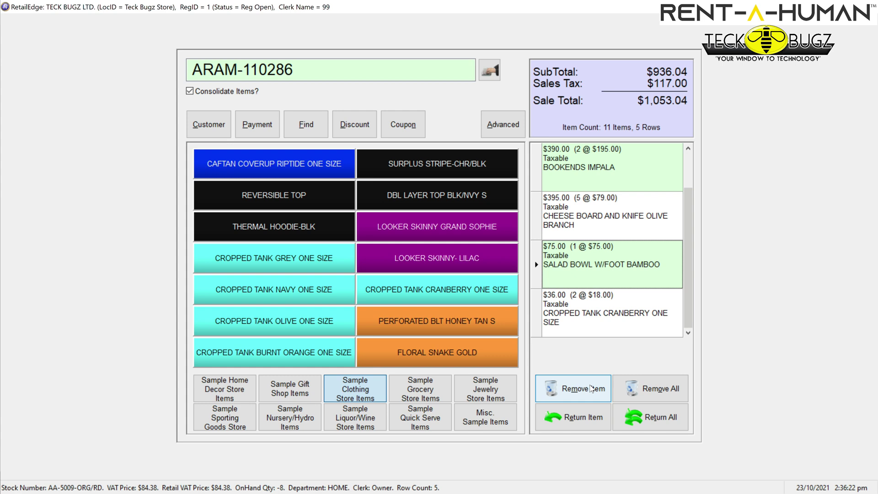
left_click(592, 388)
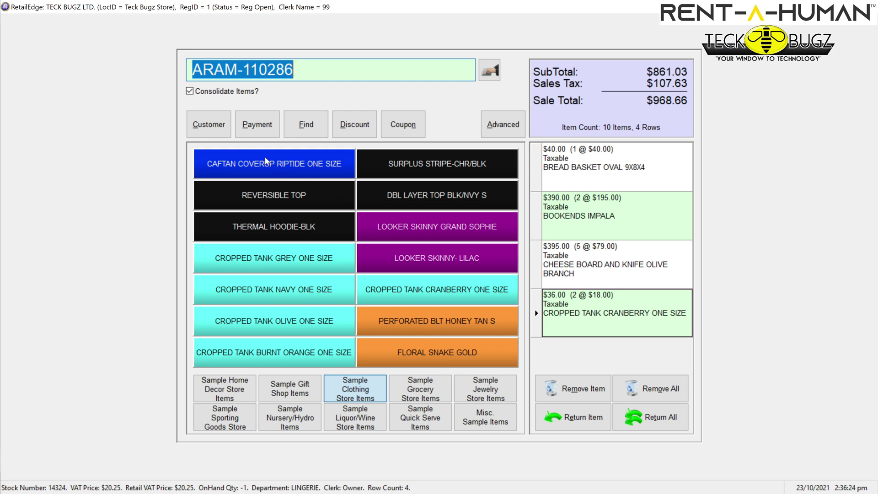
Pay the exact $968.66 in cash and start a new empty sale
left_click(258, 128)
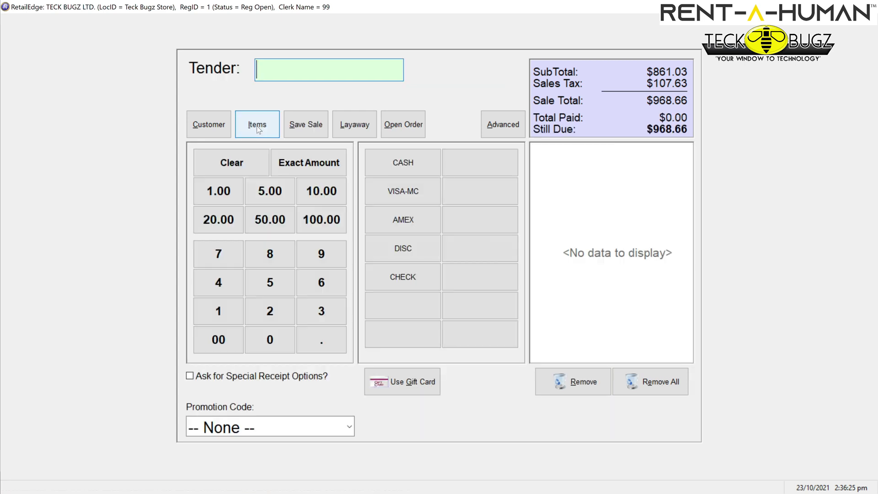
left_click(310, 165)
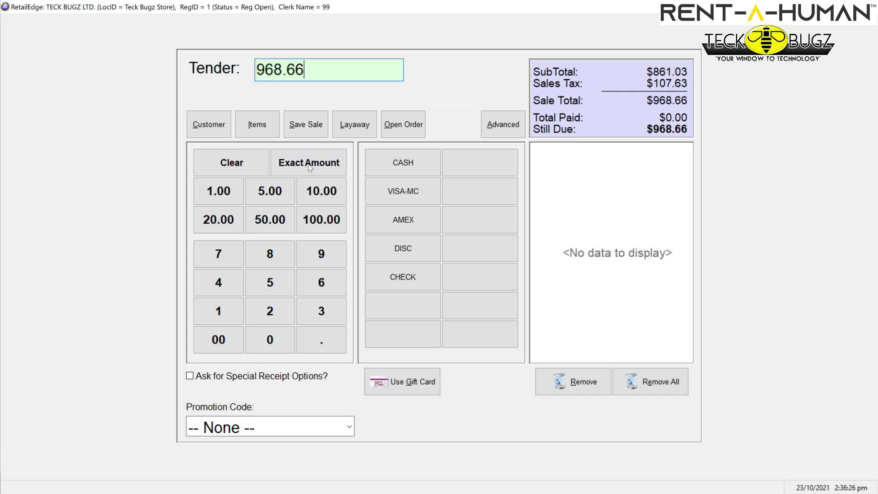
left_click(408, 163)
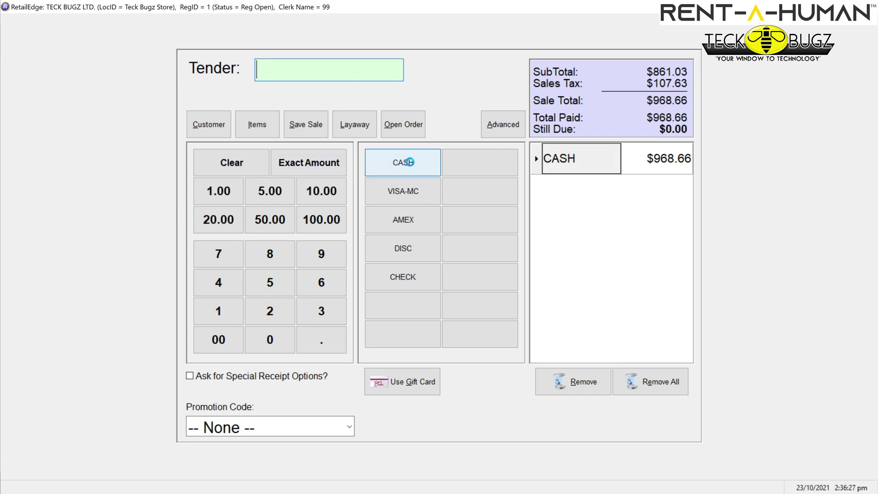
left_click(411, 166)
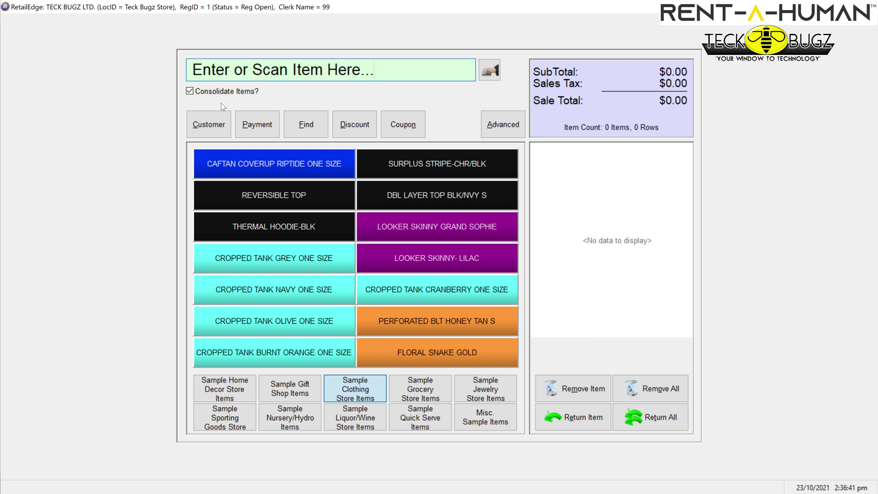
Search Customer Details for the sample customer by first name
left_click(215, 127)
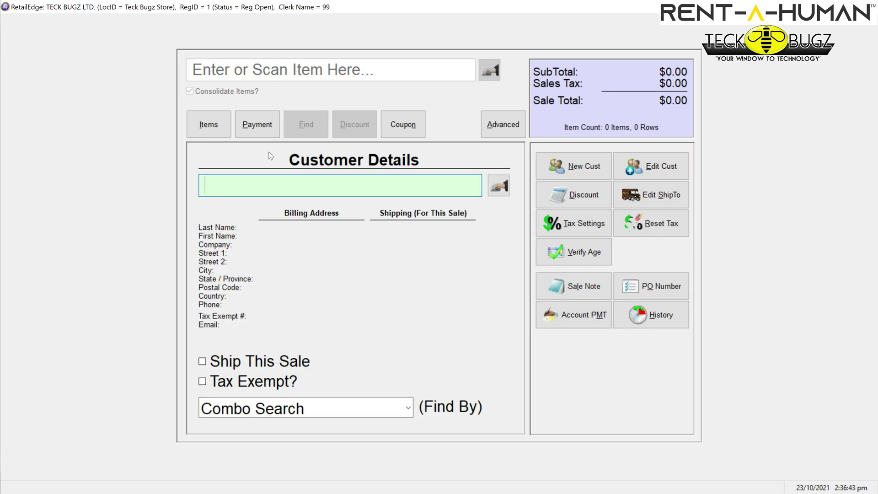
type("JOHN")
key("Return")
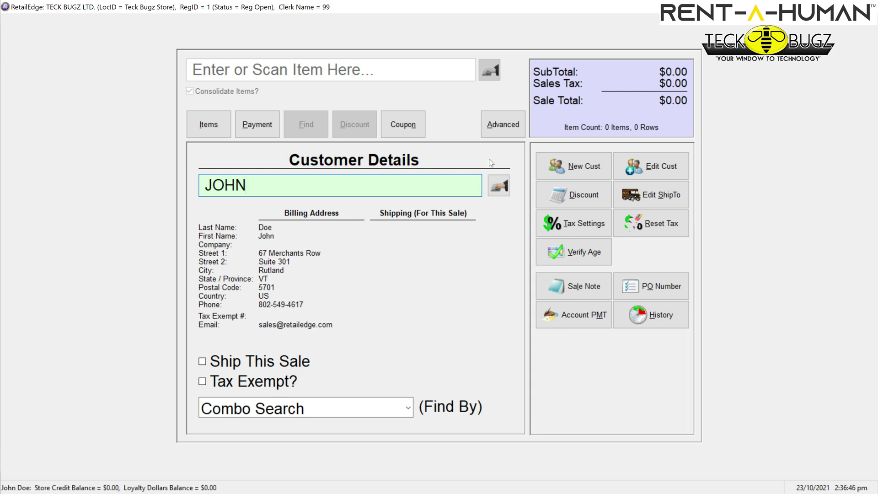
Re-enter the customer's name on the on-screen keyboard and run the lookup
left_click(499, 188)
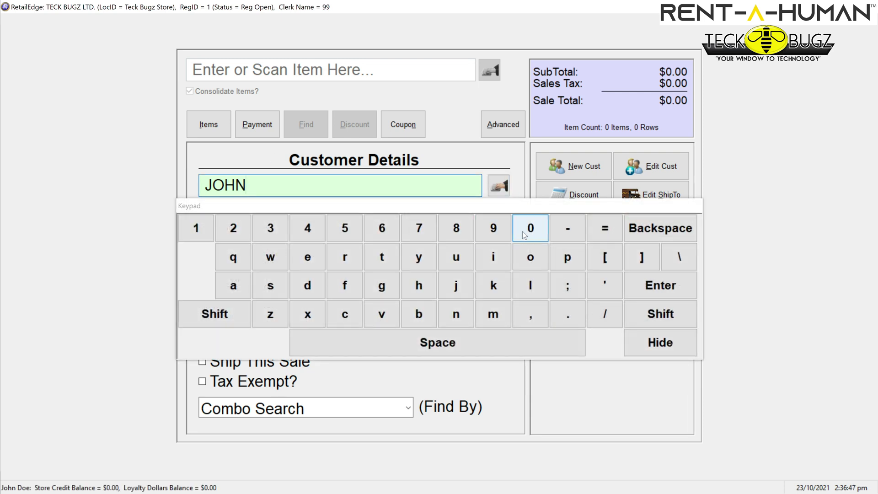
left_click(639, 235)
left_click(639, 235)
left_click(640, 235)
left_click(639, 234)
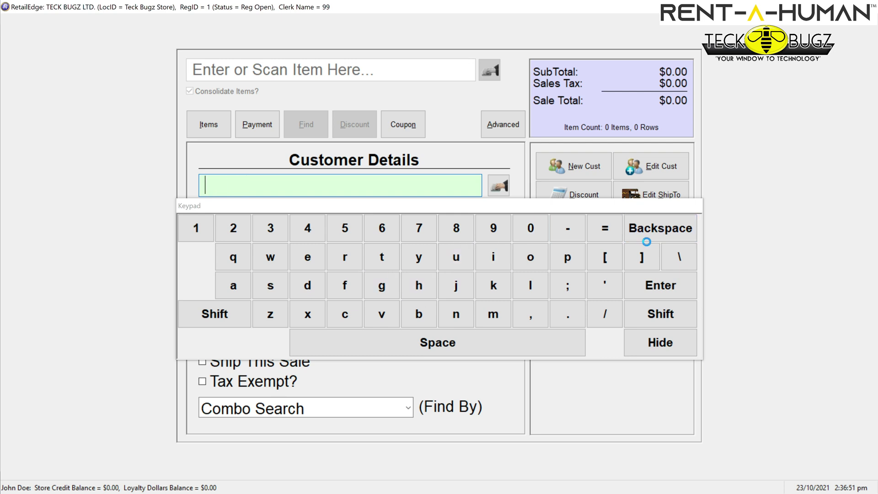
left_click(456, 285)
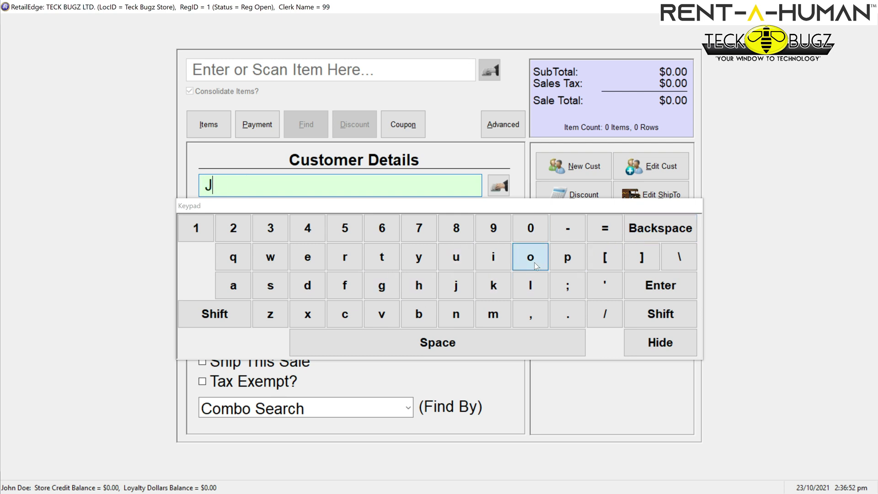
left_click(535, 265)
left_click(418, 286)
left_click(455, 312)
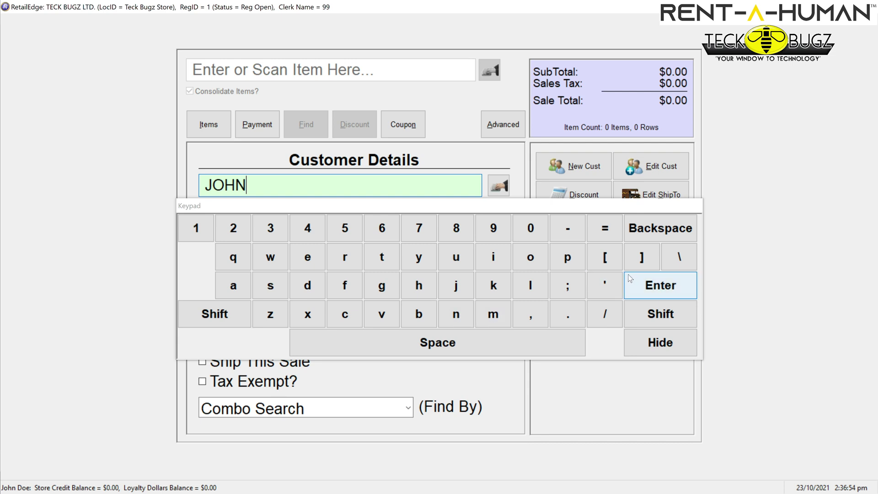
left_click(641, 286)
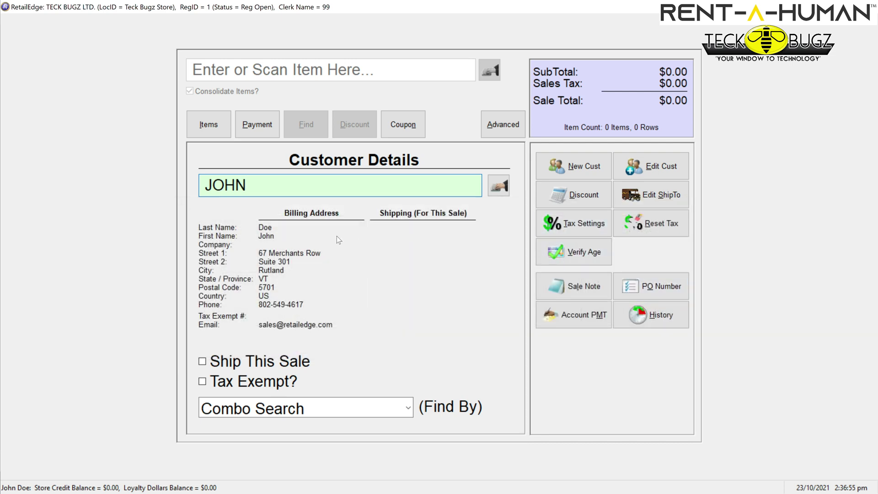
Find the customer by last name, load them into the sale and confirm overwriting
key("BackSpace")
key("Return")
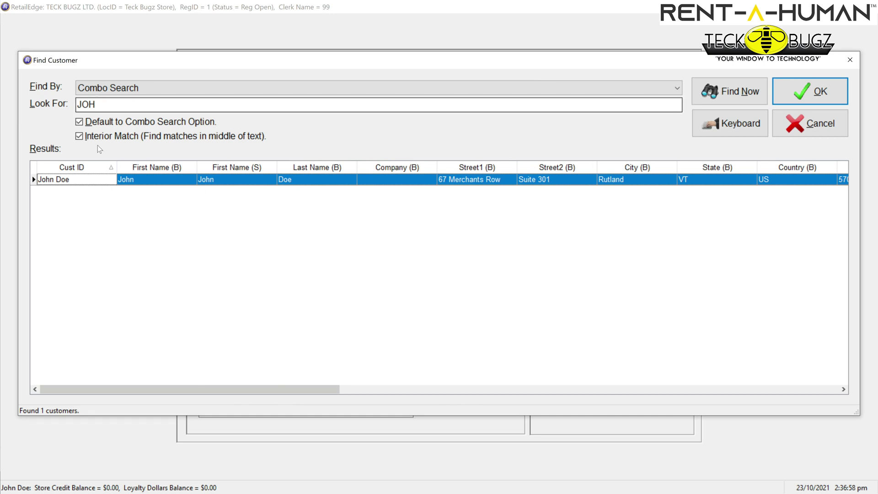
left_click_drag(134, 102, 45, 99)
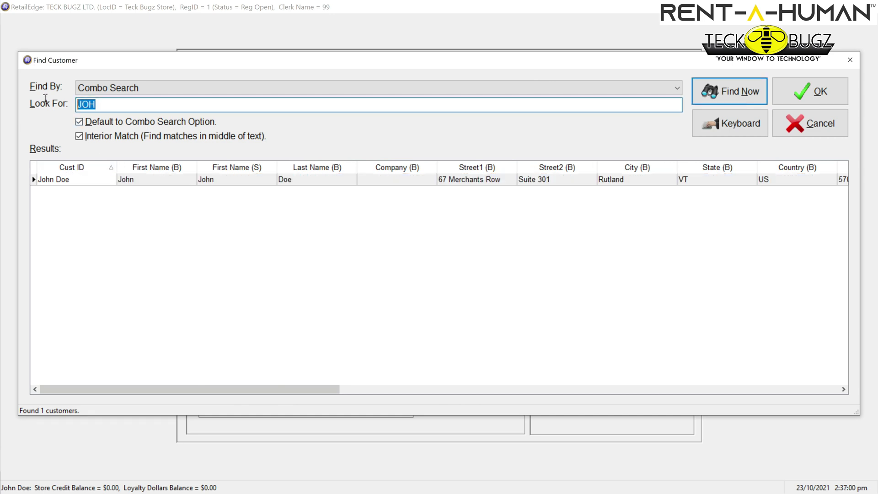
type("DOE")
key("Return")
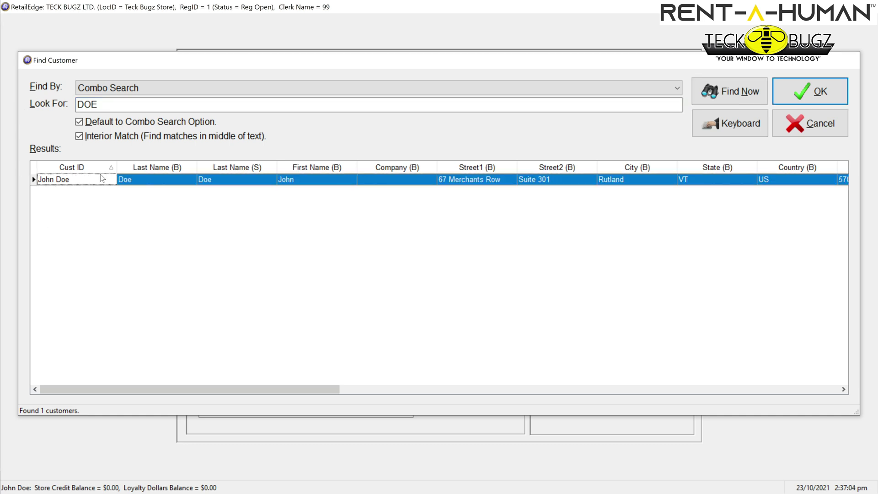
double_click(110, 185)
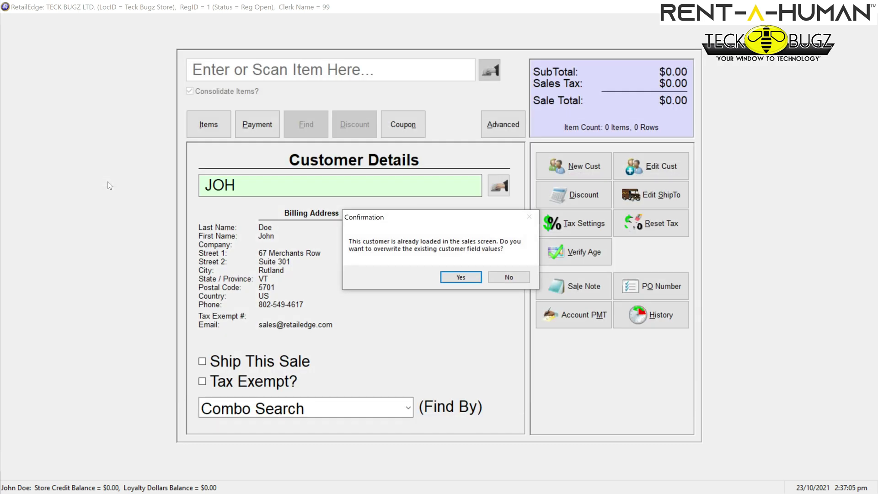
left_click(462, 277)
Add the size S REVERSIBLE TOP by looking up stock number 021368
left_click(224, 135)
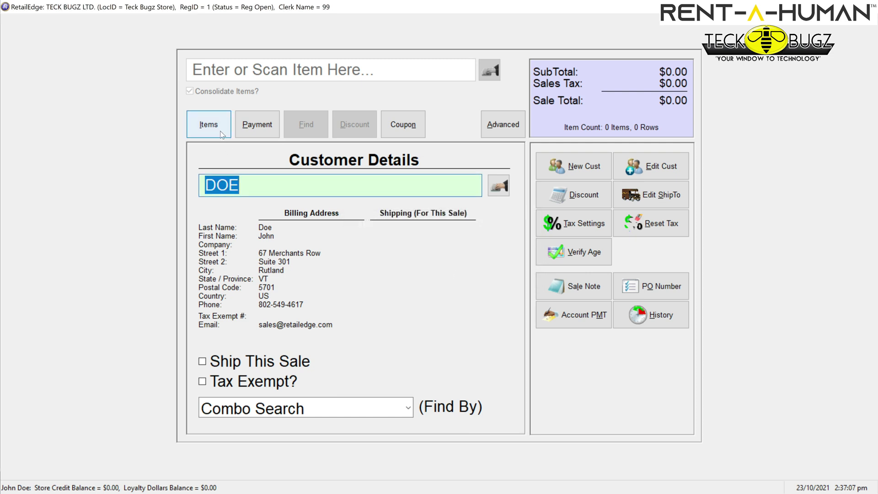
type("021368")
key("Return")
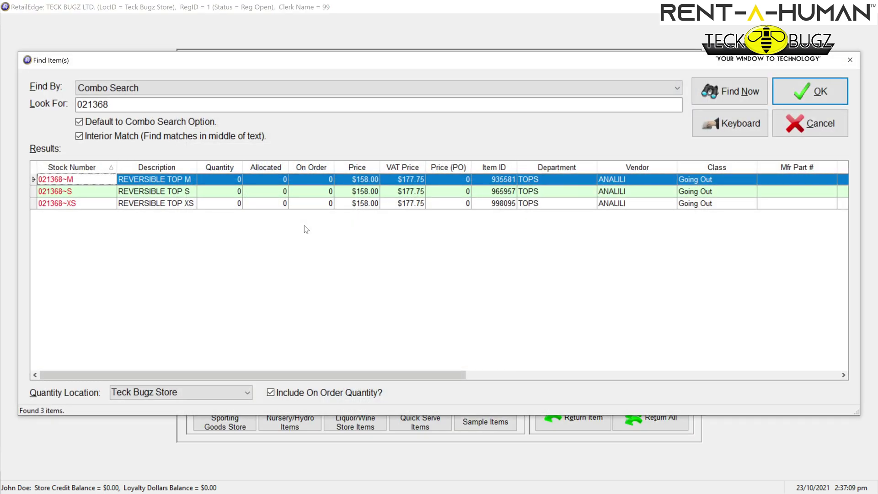
key("Down")
key("Return")
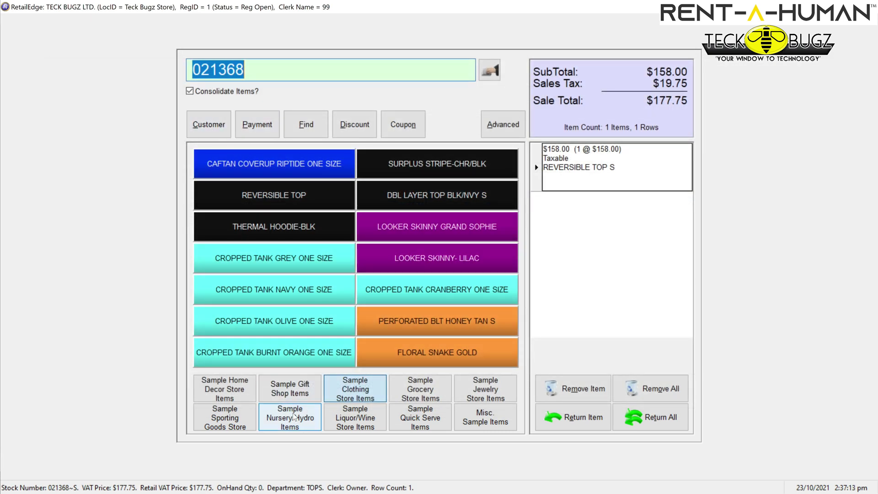
Add Payload 9 Bag Kit 5 Gal, Noise Reduction Clamp 4in and Carbon Filter 6 in Goblin
left_click(309, 414)
left_click(303, 226)
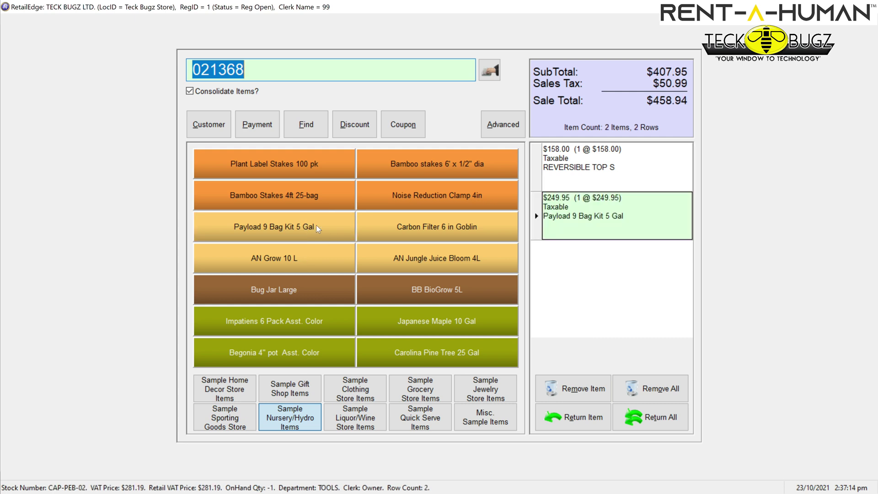
left_click(392, 202)
left_click(402, 230)
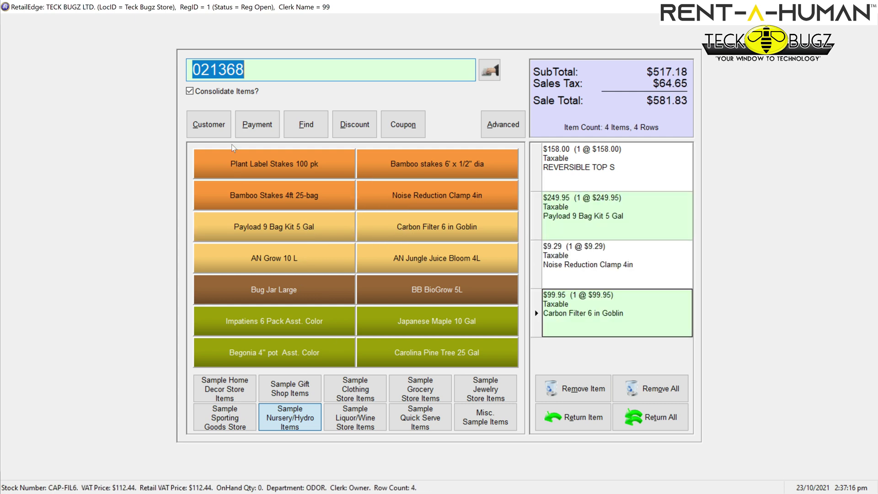
left_click(259, 126)
Pay the exact $581.83 by VISA-MC, then ring up Carbon Filter 6 in Goblin
left_click(299, 167)
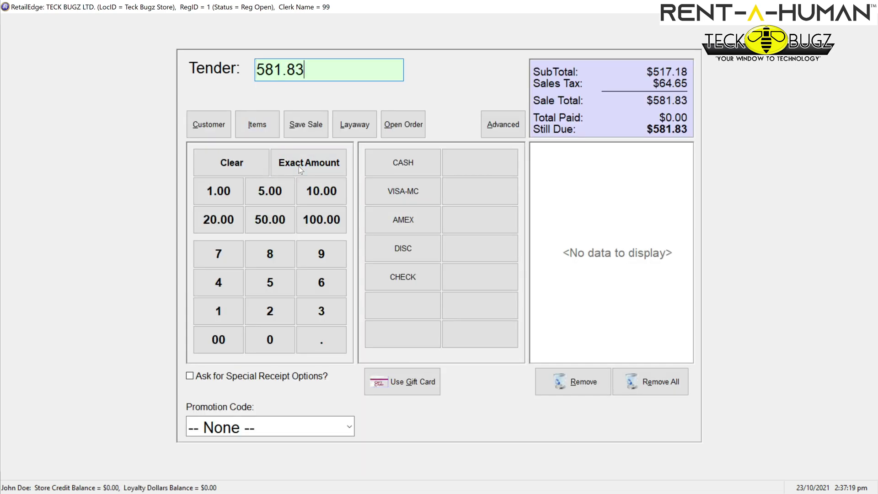
left_click(406, 191)
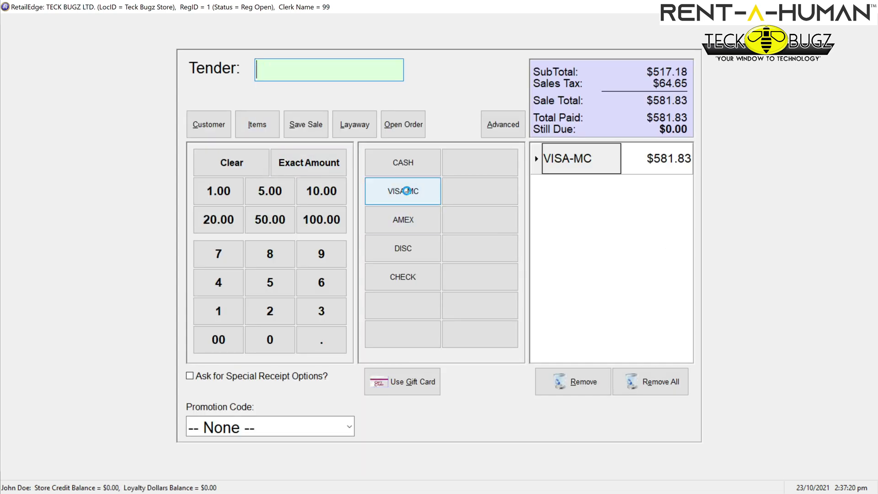
left_click(373, 164)
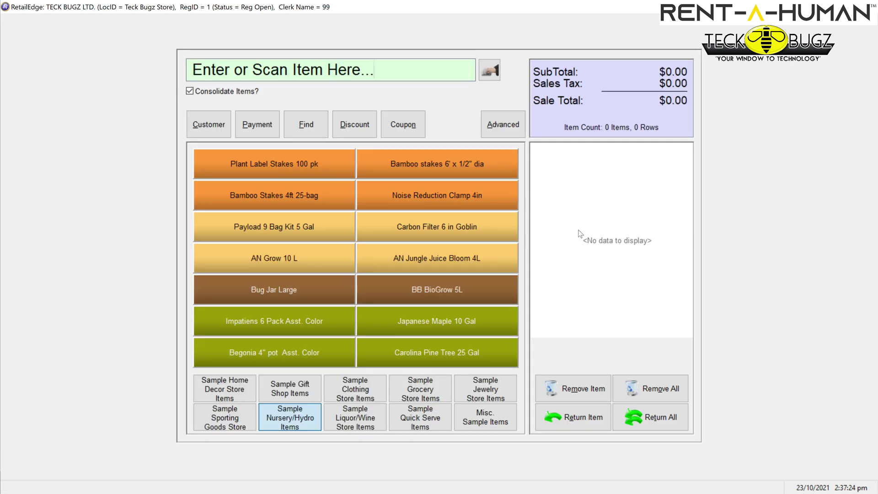
left_click(418, 229)
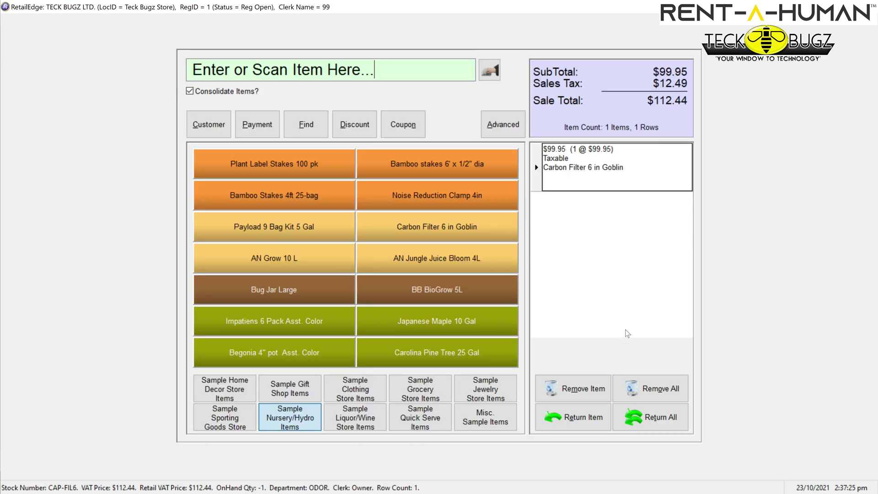
Return the Carbon Filter and refund the $112.44 in cash
left_click(607, 415)
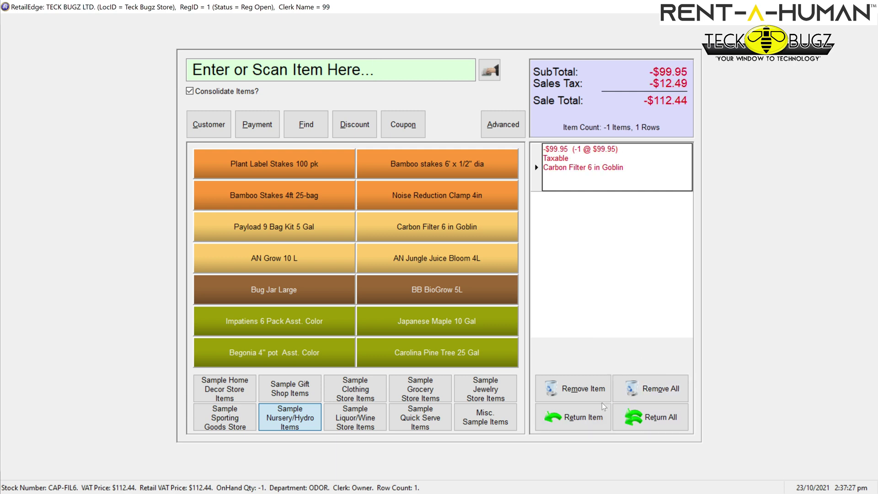
left_click(252, 129)
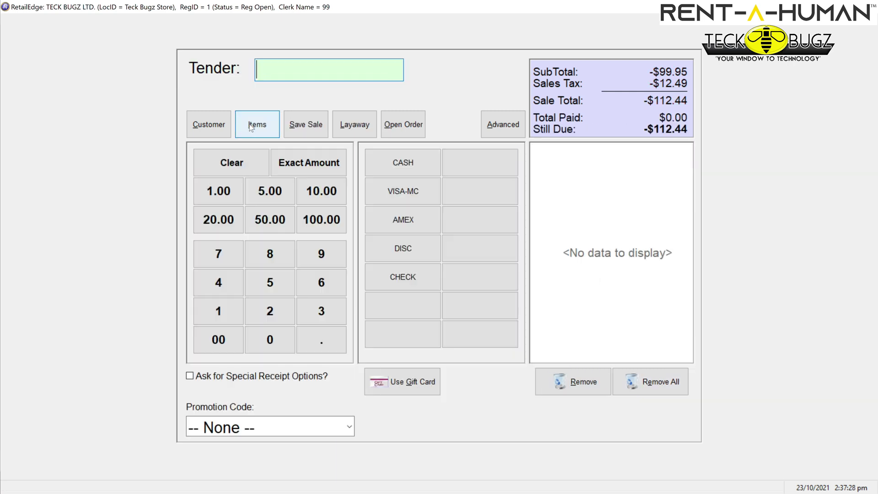
left_click(344, 168)
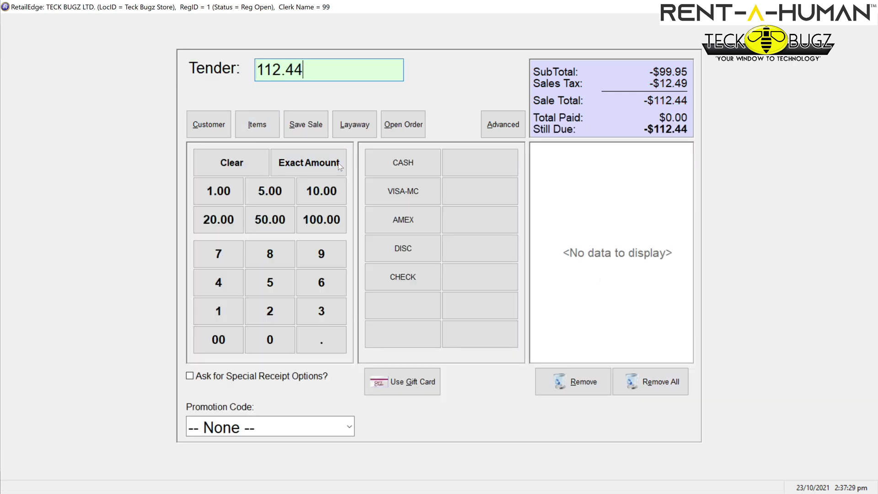
left_click(412, 161)
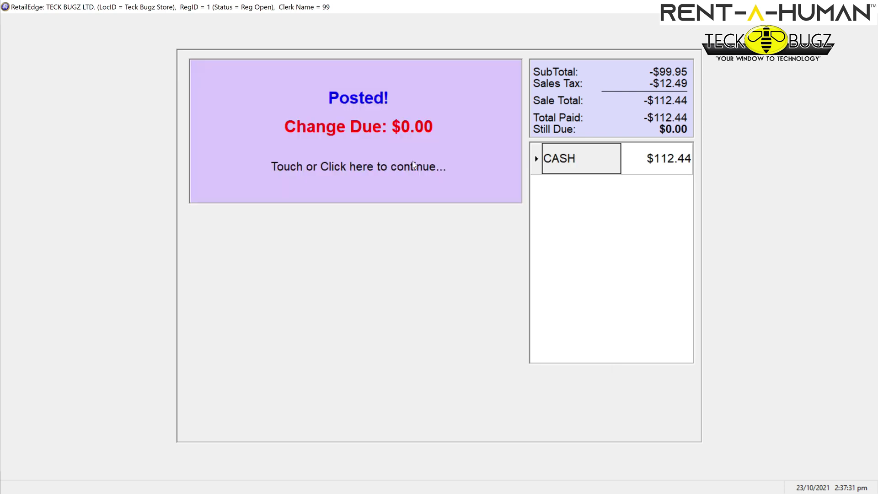
left_click(350, 146)
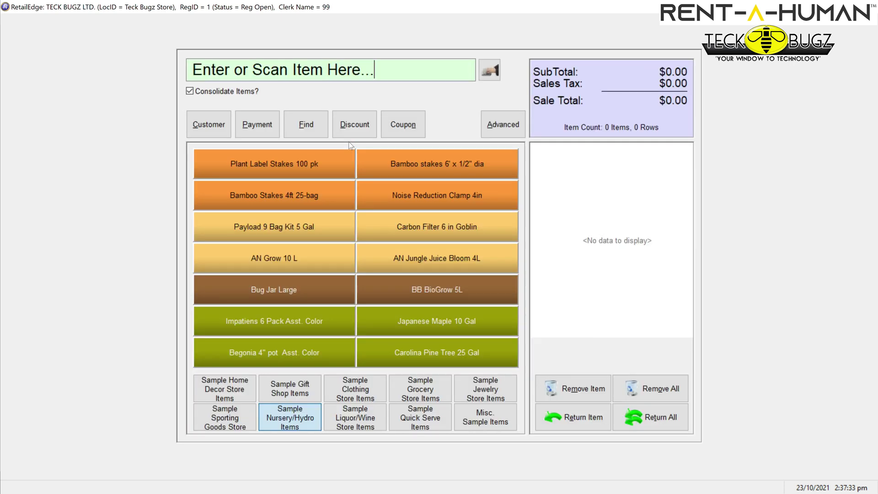
Ring up Plant Label Stakes 100 pk and both bamboo stake items, totalling $24.96
left_click(328, 172)
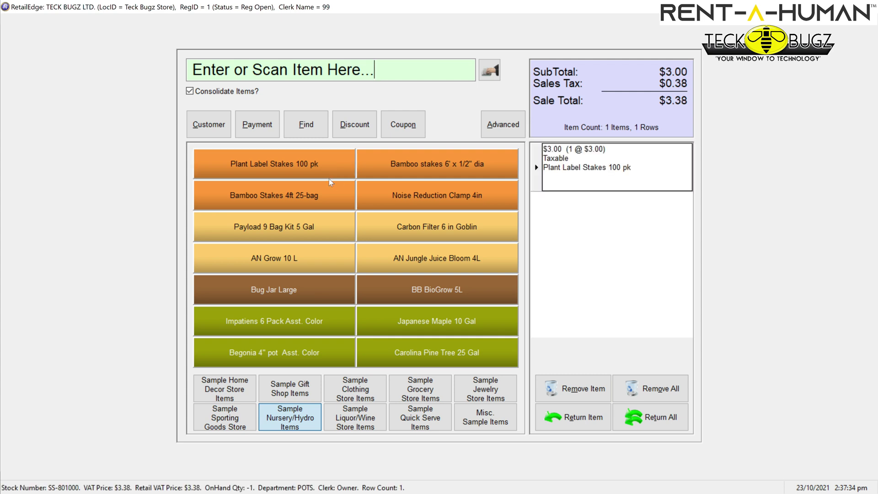
left_click(321, 194)
left_click(402, 168)
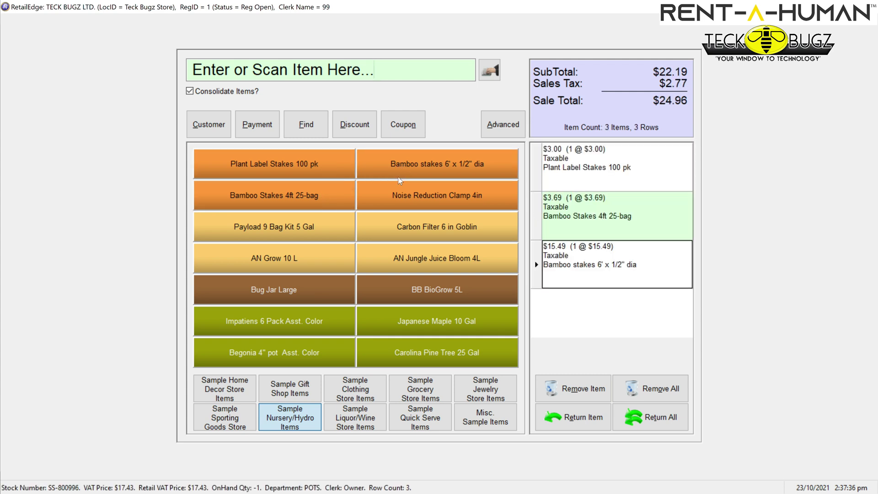
left_click(350, 125)
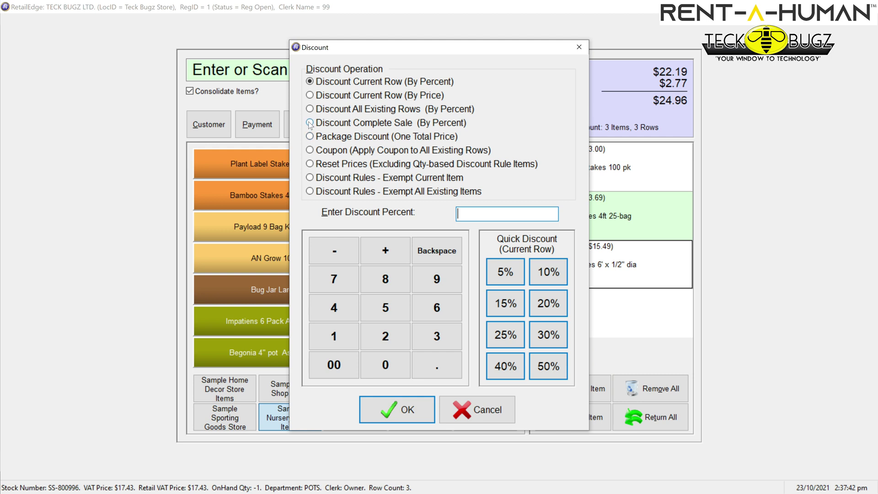
Apply a 10% Discount Complete Sale (By Percent) to all three stakes, making $22.46
left_click(310, 124)
type("10")
left_click(407, 413)
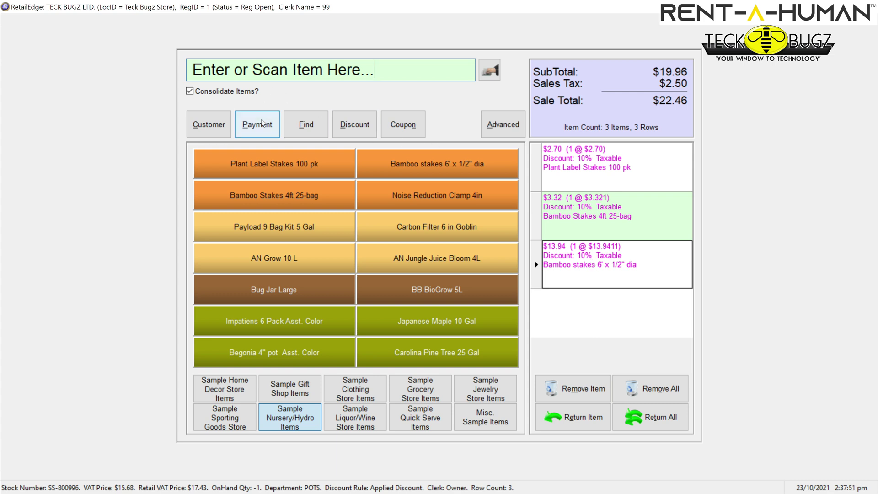
left_click(257, 124)
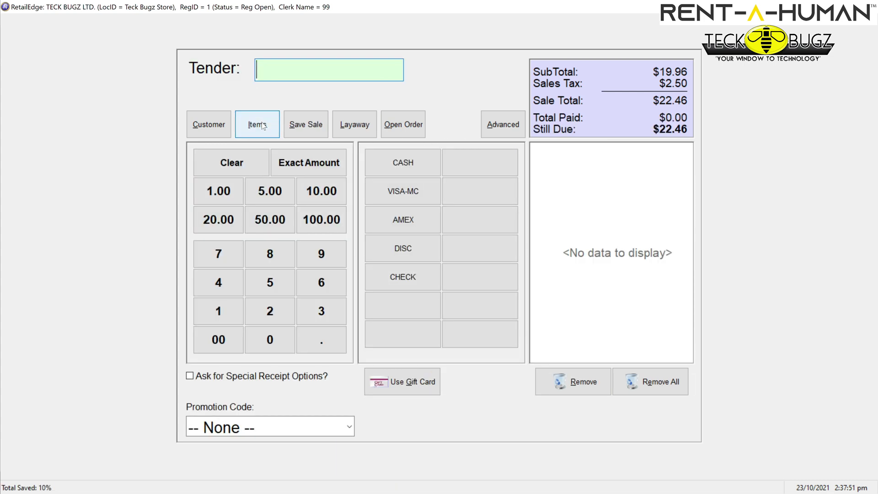
Split the $22.46 payment into $10.00 cash and $12.46 on VISA-MC
left_click(337, 197)
left_click(396, 160)
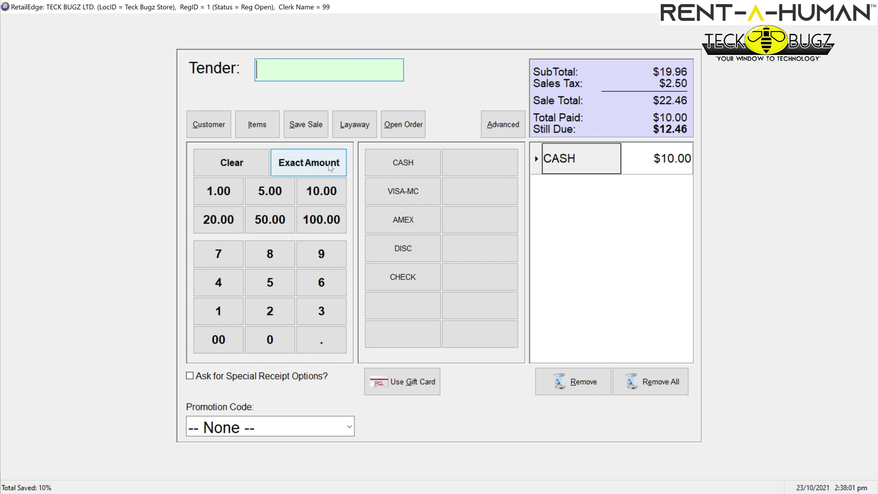
left_click(329, 164)
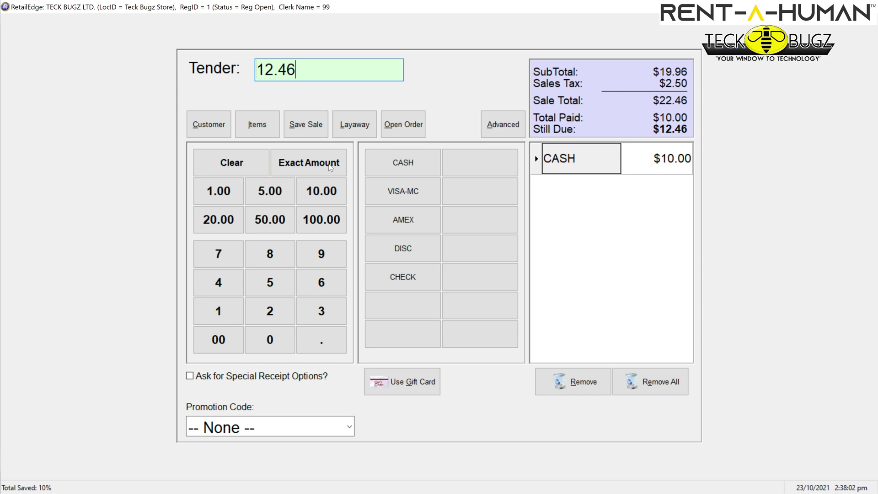
left_click(416, 192)
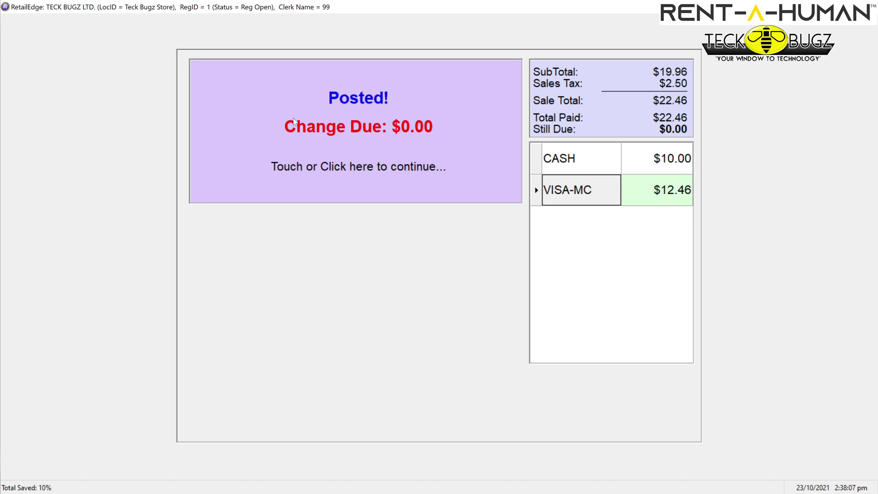
left_click(352, 136)
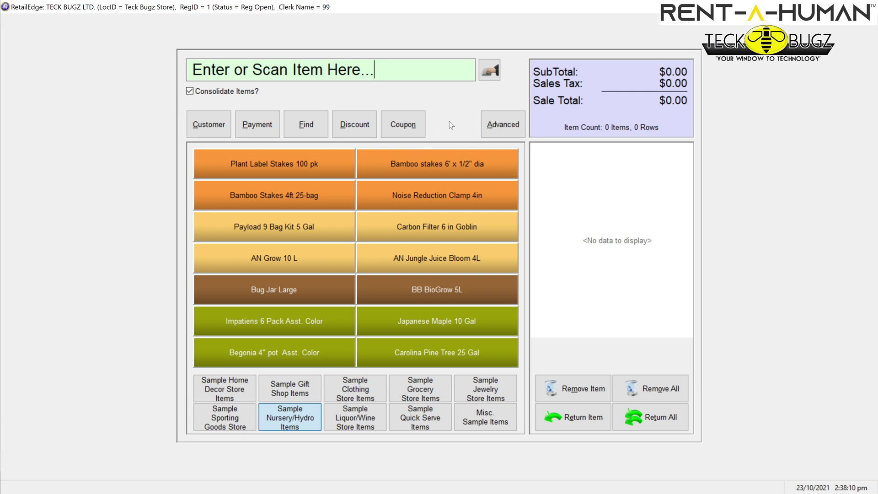
Add Plant Label Stakes 100 pk, Bamboo Stakes 4ft 25-bag and 6' x 1/2" bamboo stakes to the sale
left_click(315, 173)
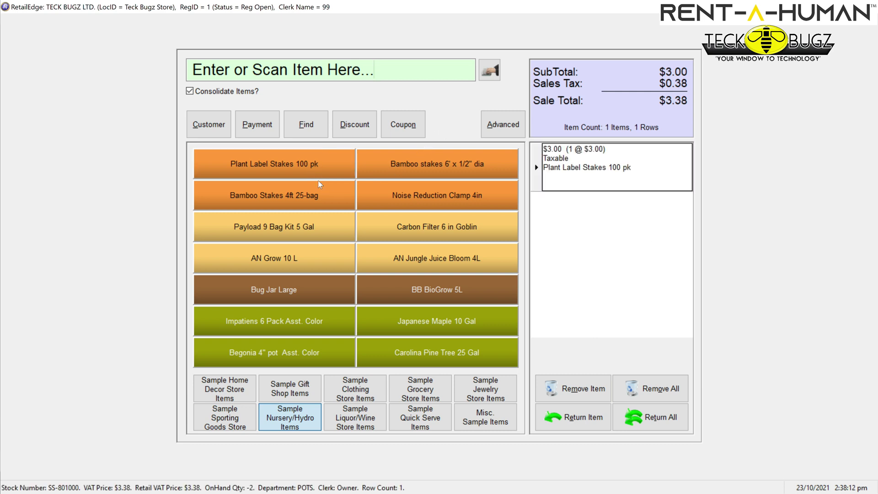
left_click(328, 186)
left_click(398, 166)
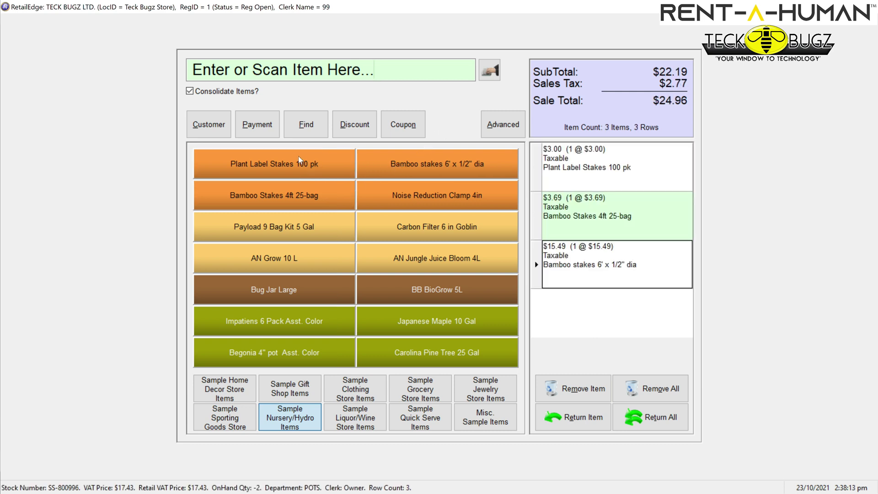
Keep the $24.96 stakes sale as a saved sale instead of paying it
left_click(257, 127)
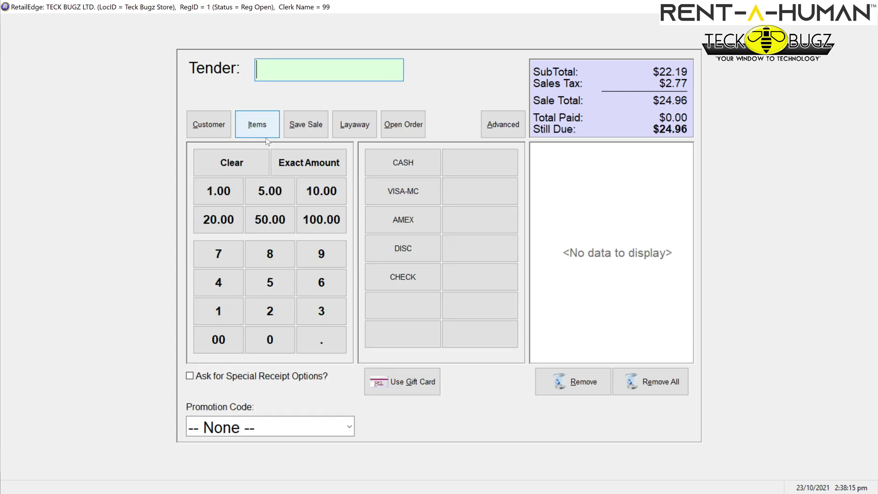
left_click(316, 125)
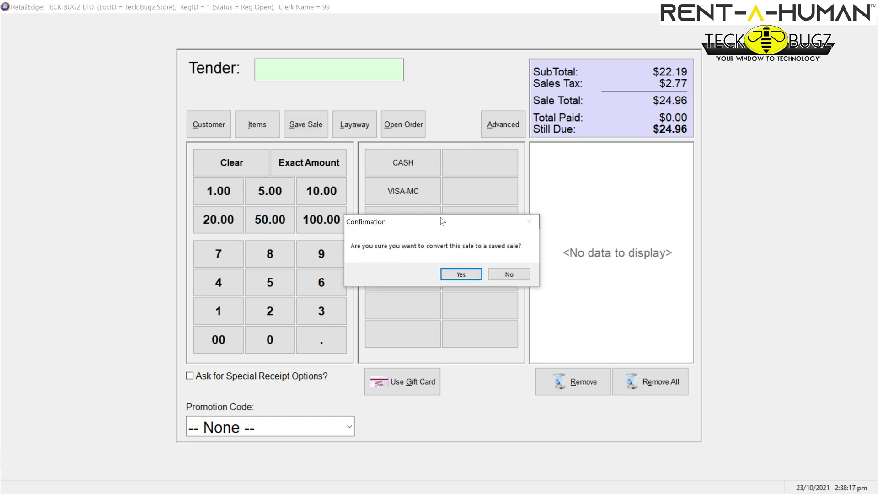
left_click(469, 274)
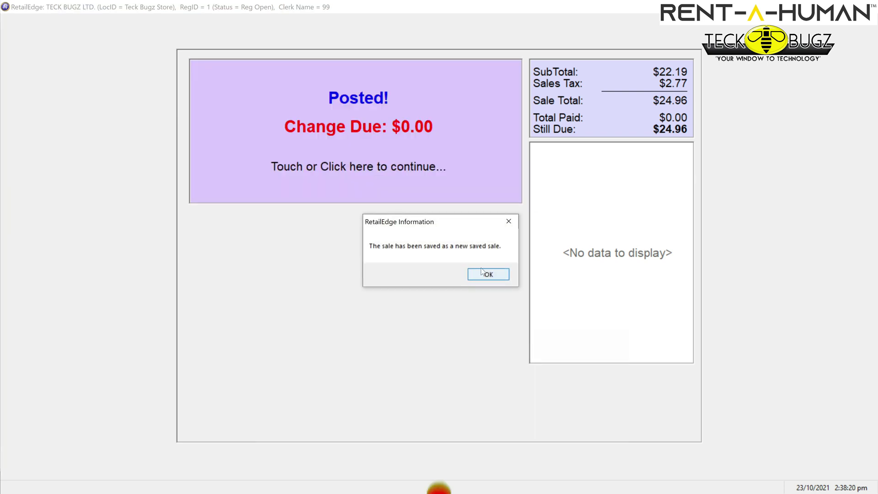
left_click(489, 274)
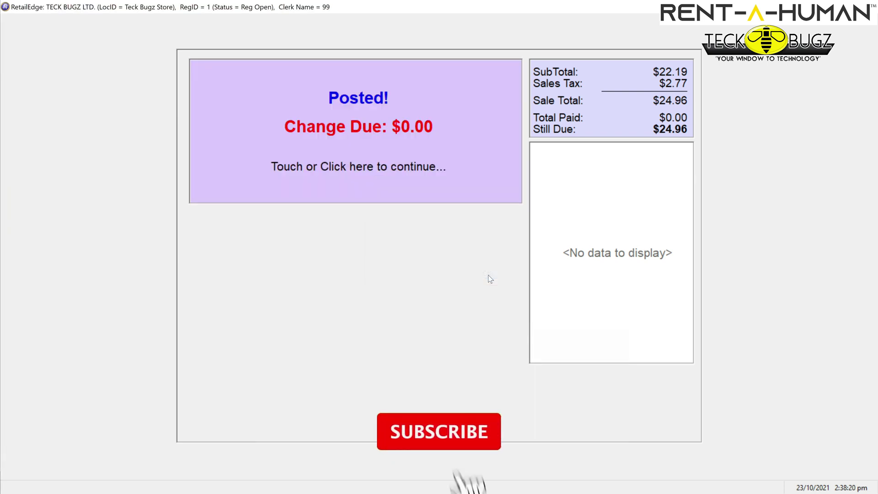
left_click(434, 158)
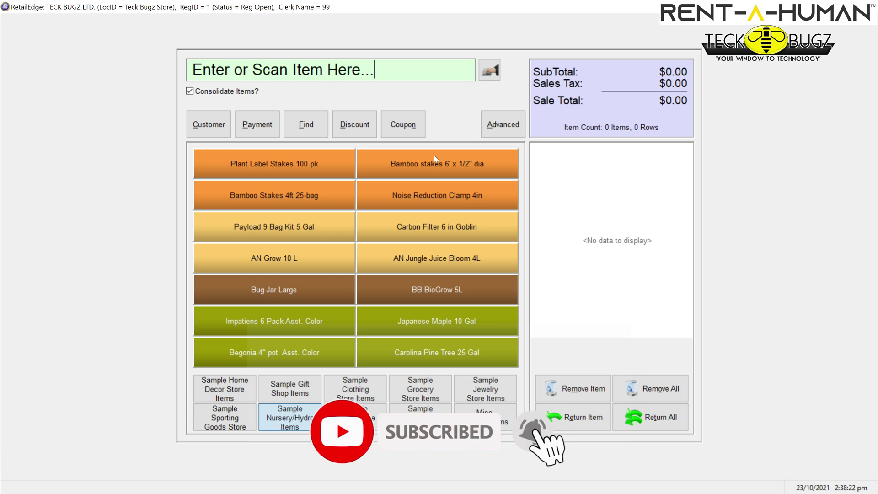
Recall the saved three-stakes sale from the saved sales list, replacing the current sale
left_click(503, 124)
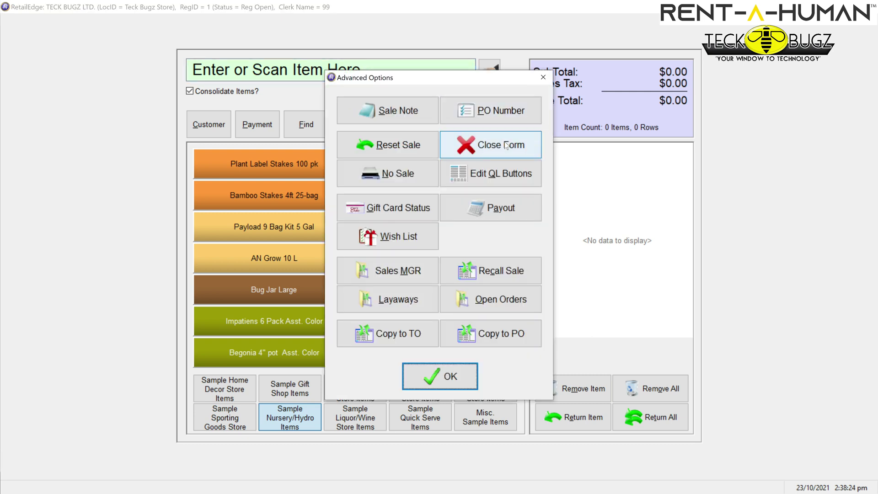
left_click(516, 270)
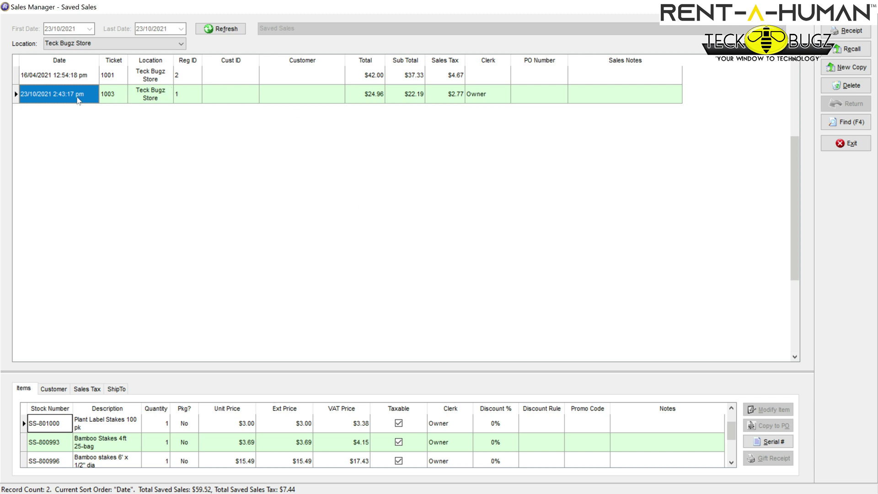
left_click(851, 49)
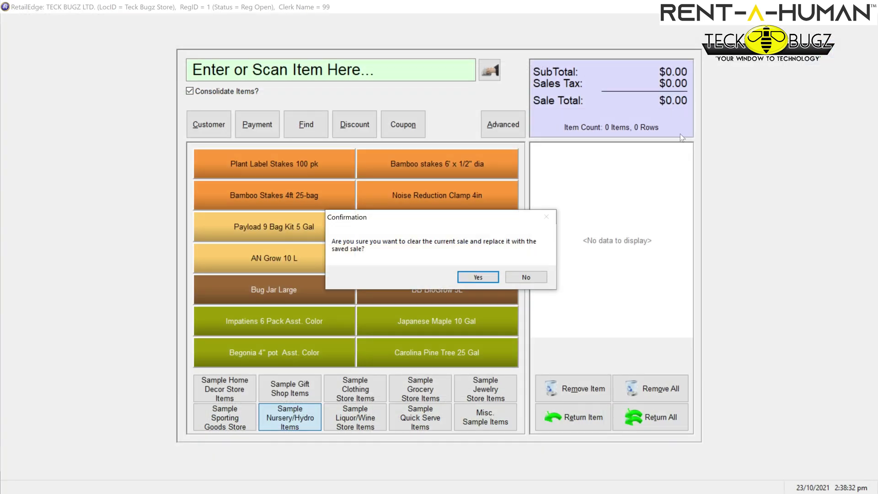
left_click(479, 276)
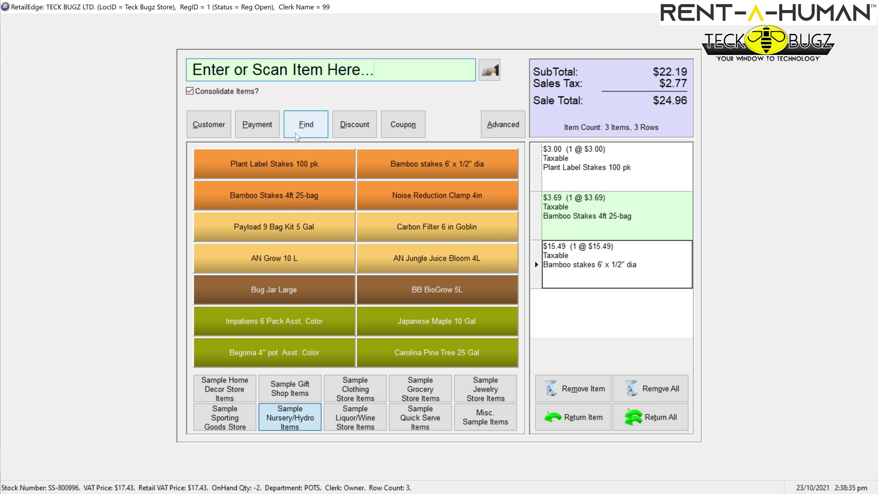
Pay the $24.96 sale in full with the DISC tender and delete the original saved sale
left_click(257, 125)
left_click(323, 170)
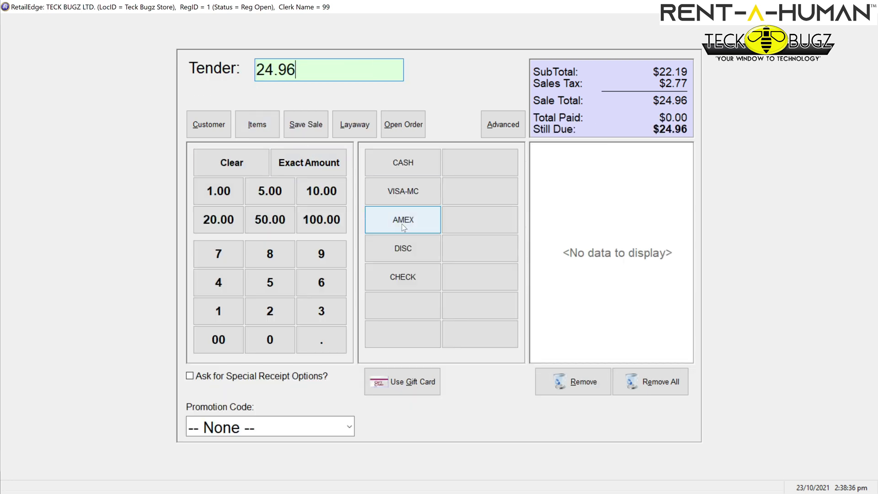
left_click(416, 250)
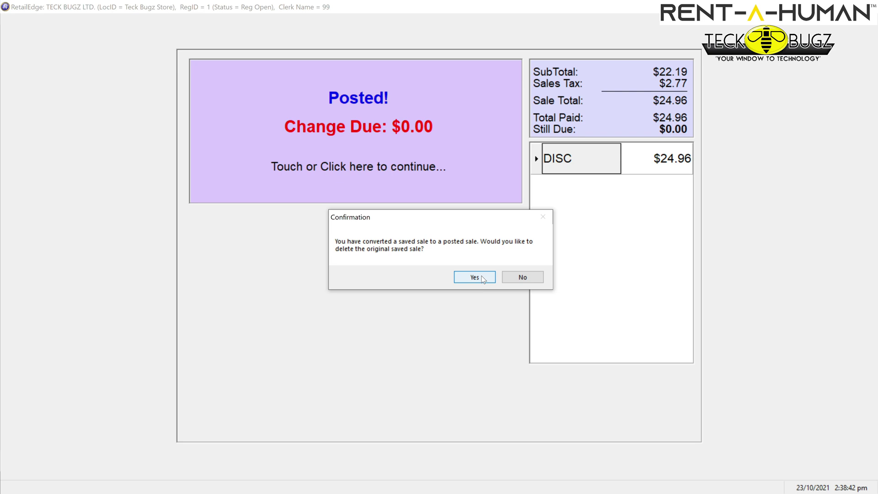
left_click(482, 278)
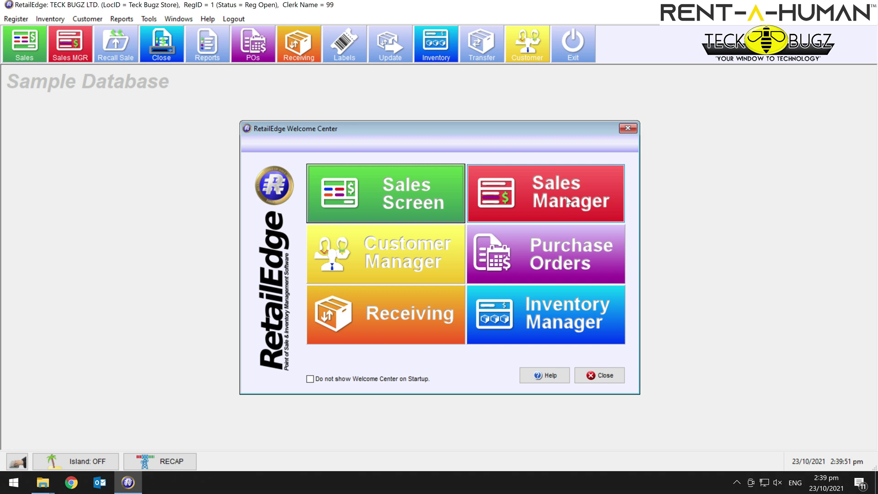
Open the Sales Manager full-screen, with sales history listing tickets through 1145
left_click(567, 200)
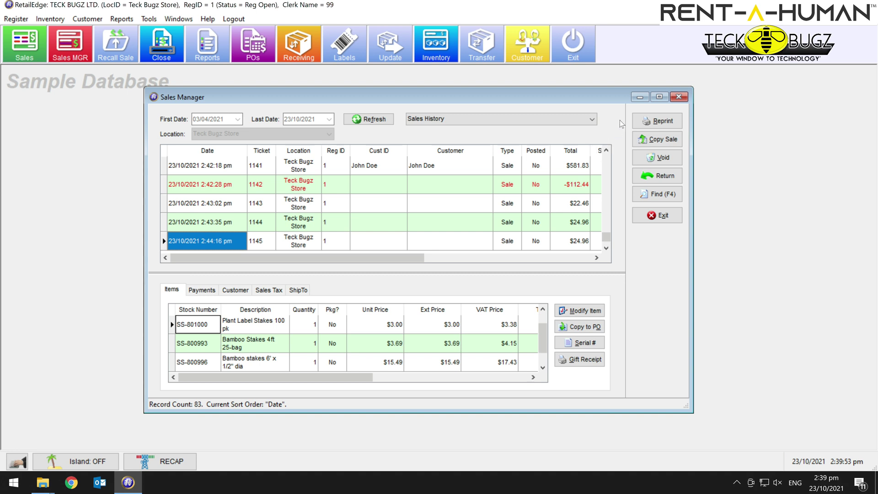
left_click(659, 96)
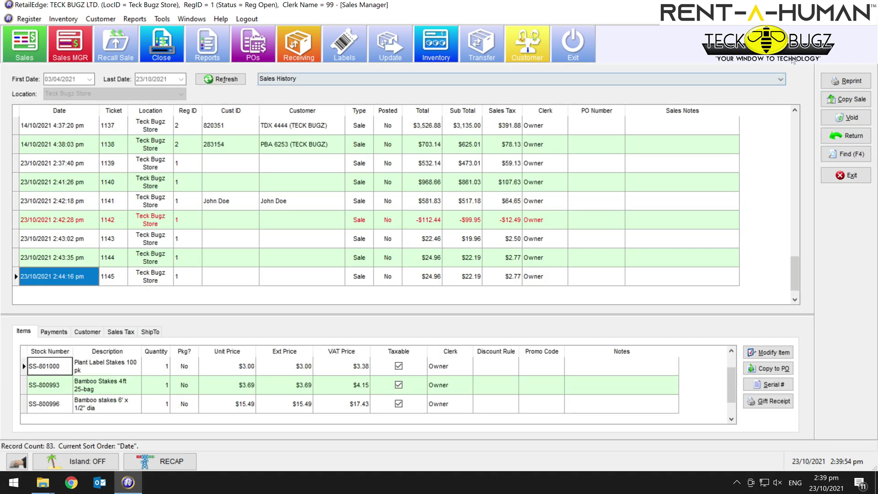
left_click(861, 25)
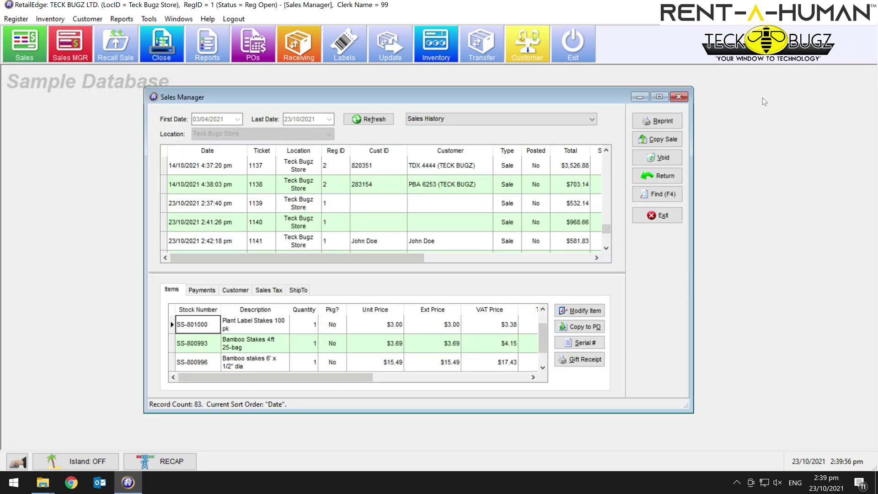
left_click_drag(595, 96, 462, 89)
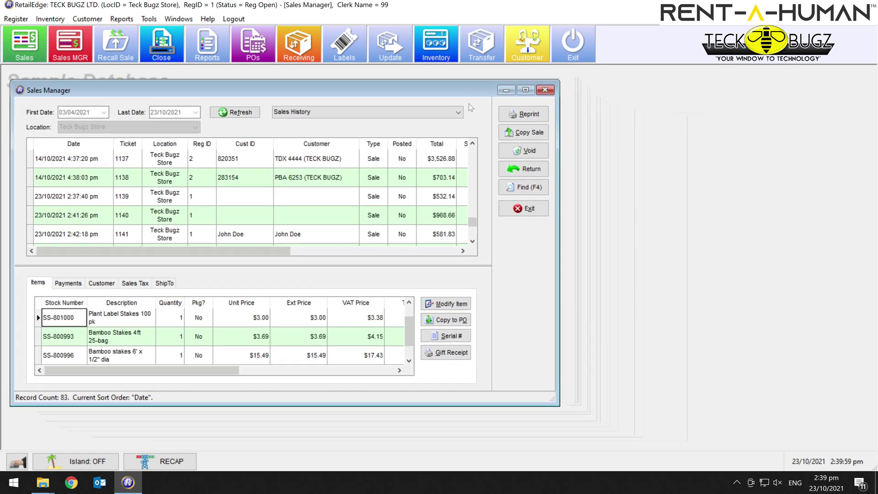
left_click(526, 90)
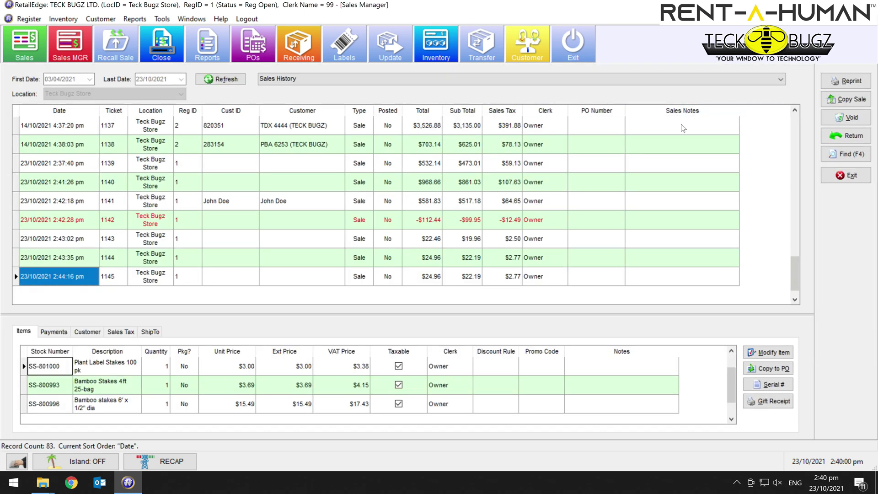
scroll(474, 227, "up", 2)
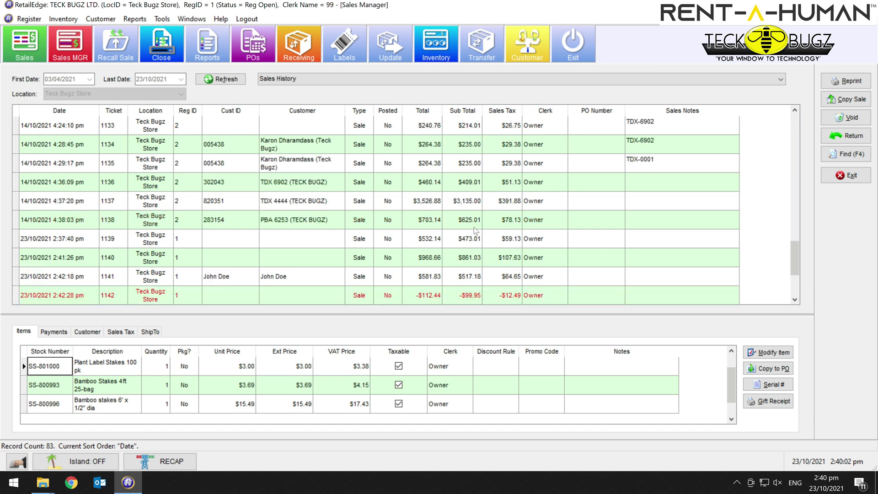
scroll(474, 227, "up", 10)
scroll(474, 227, "down", 12)
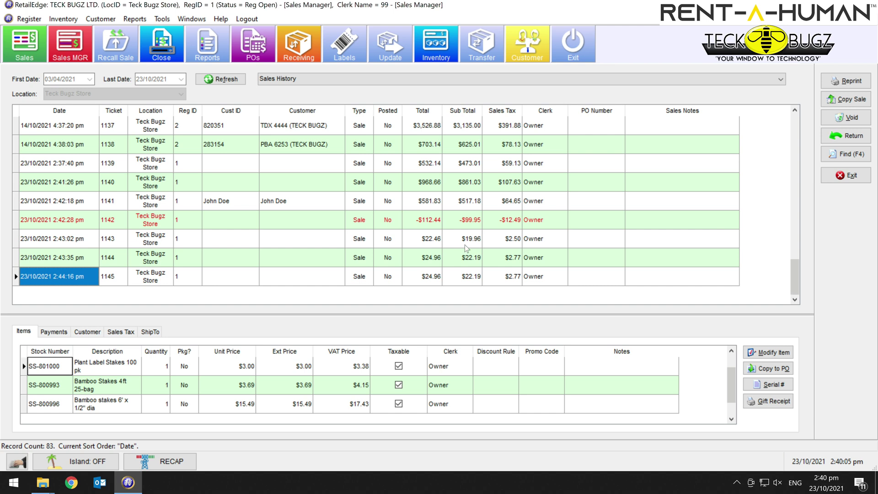
left_click(436, 77)
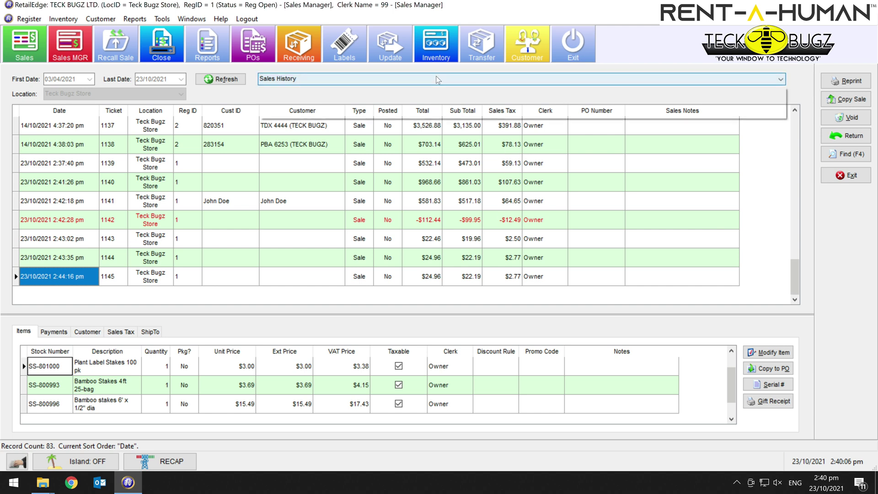
left_click(301, 93)
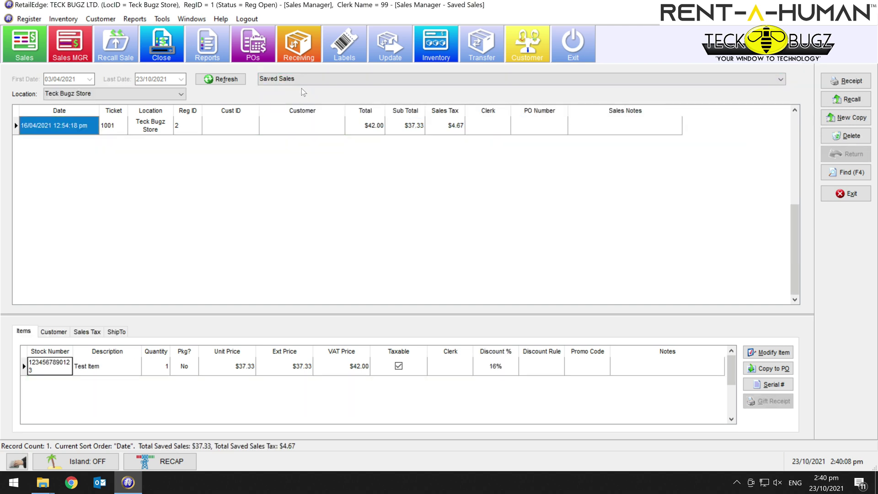
left_click(300, 83)
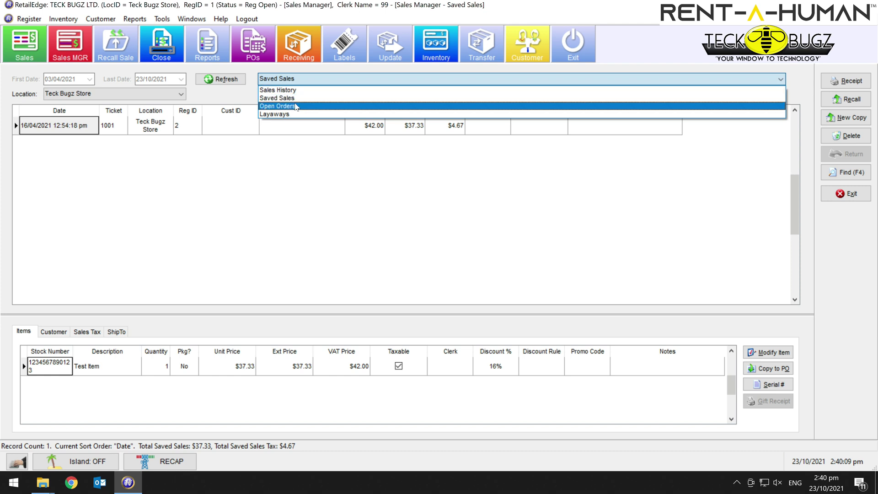
left_click(296, 106)
left_click(298, 79)
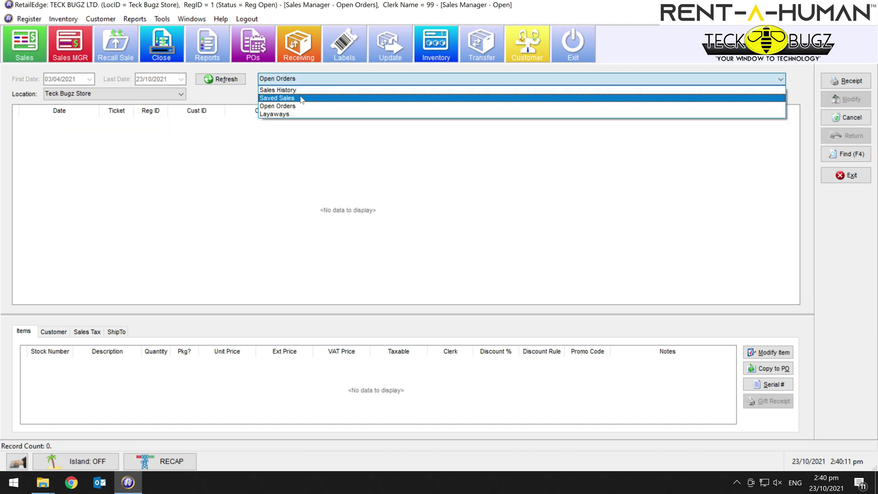
left_click(297, 114)
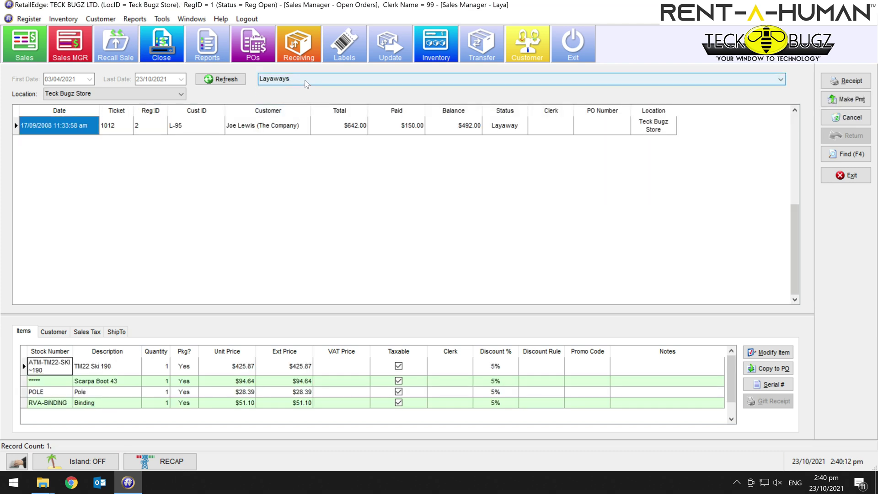
left_click(305, 81)
left_click(306, 92)
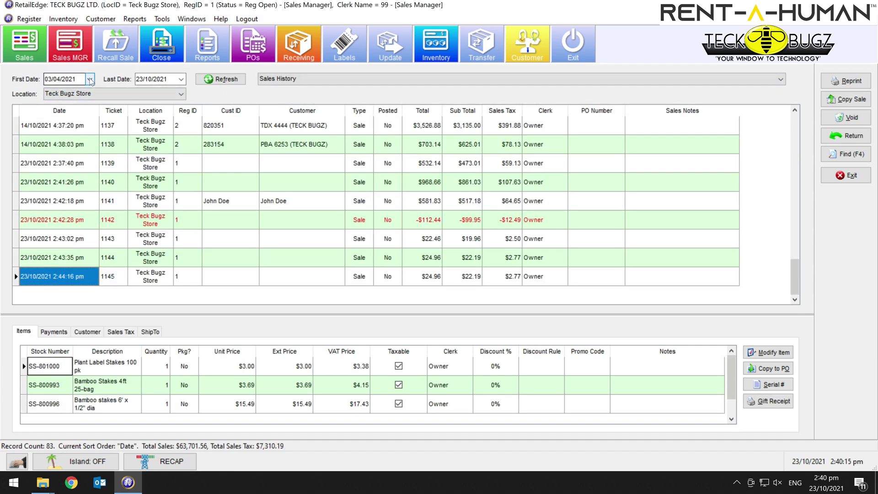
Set the sales history date range from 02/04/2020 to 01/10/2021
left_click(90, 79)
left_click(143, 119)
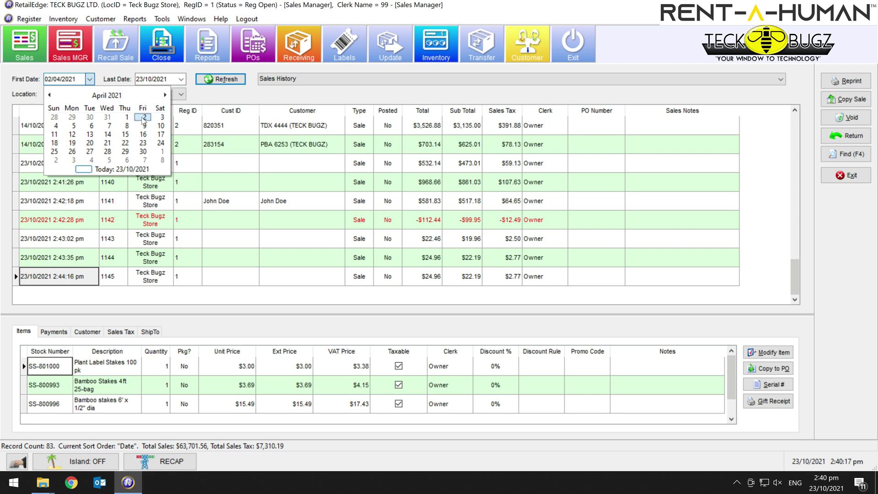
left_click(181, 80)
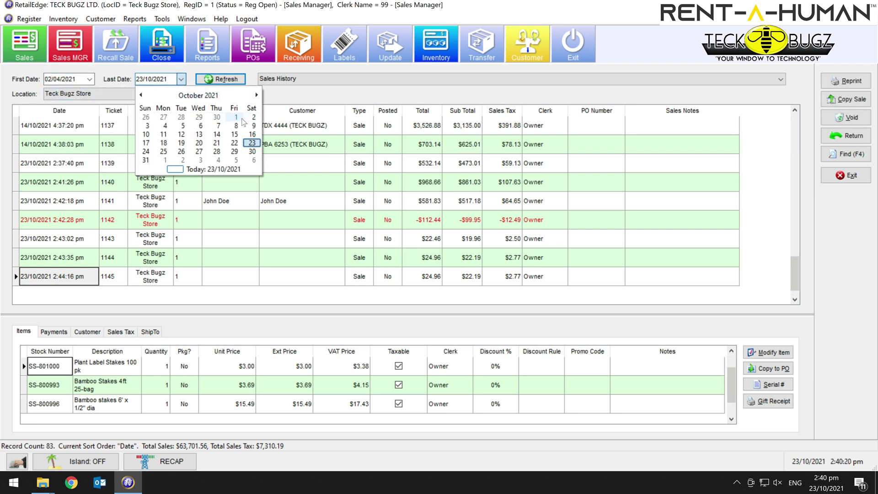
left_click(236, 117)
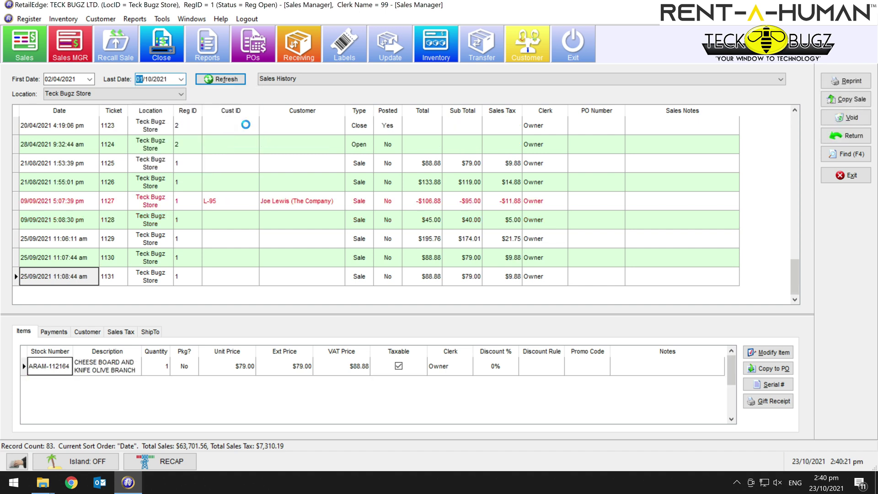
left_click(89, 79)
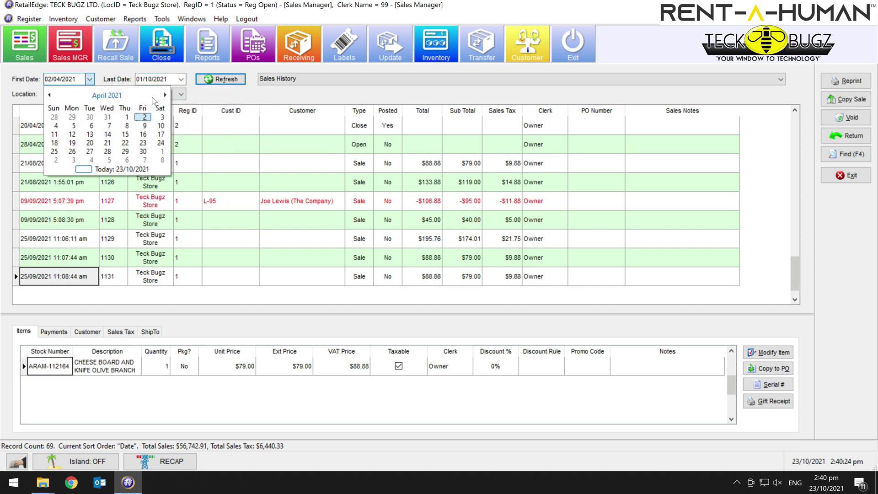
left_click(116, 96)
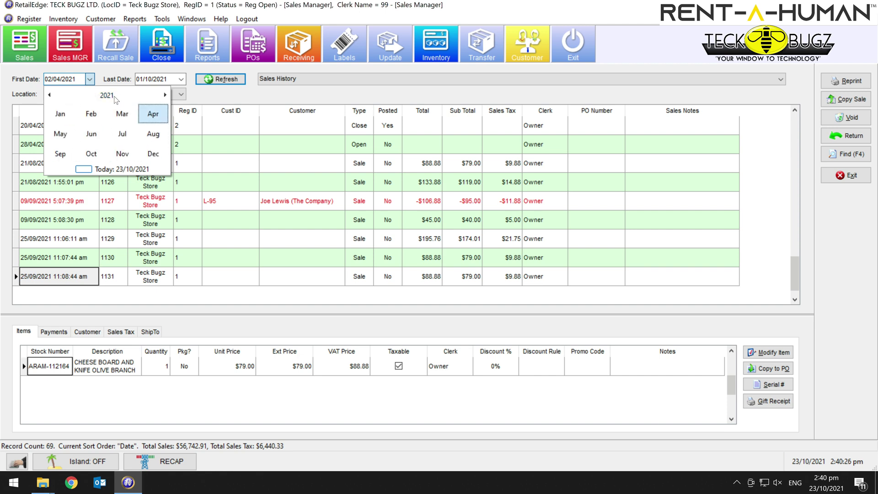
left_click(108, 95)
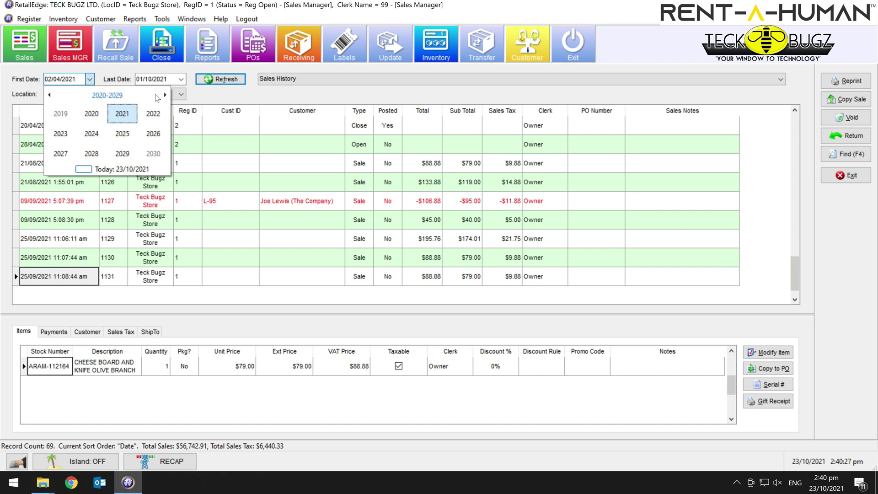
left_click(91, 114)
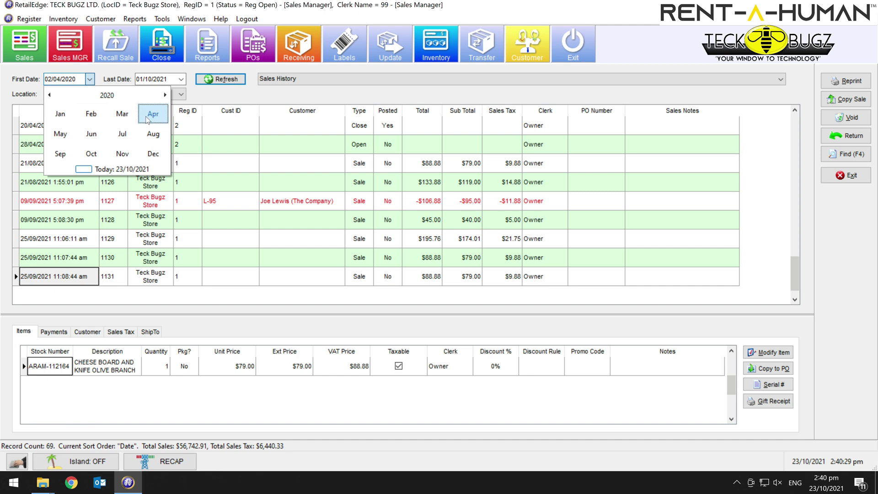
left_click(151, 118)
left_click(125, 118)
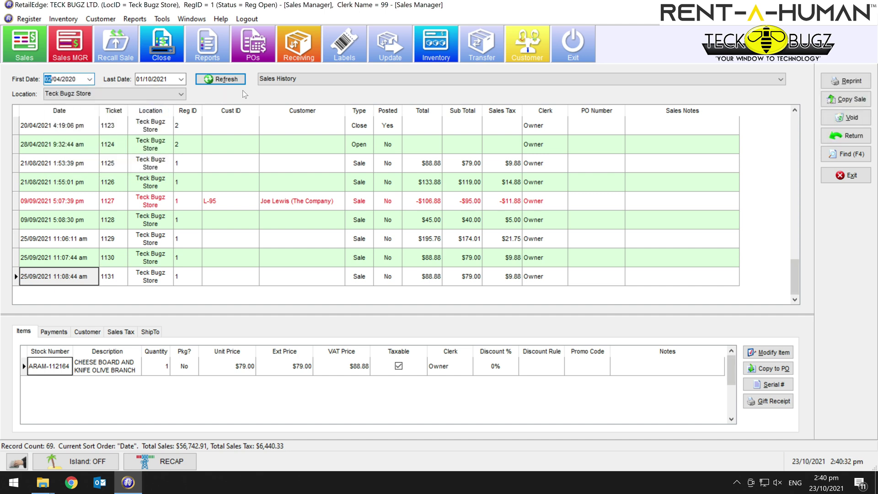
Refresh the sales list for the new range and select ticket 1131
left_click(221, 79)
left_click(222, 275)
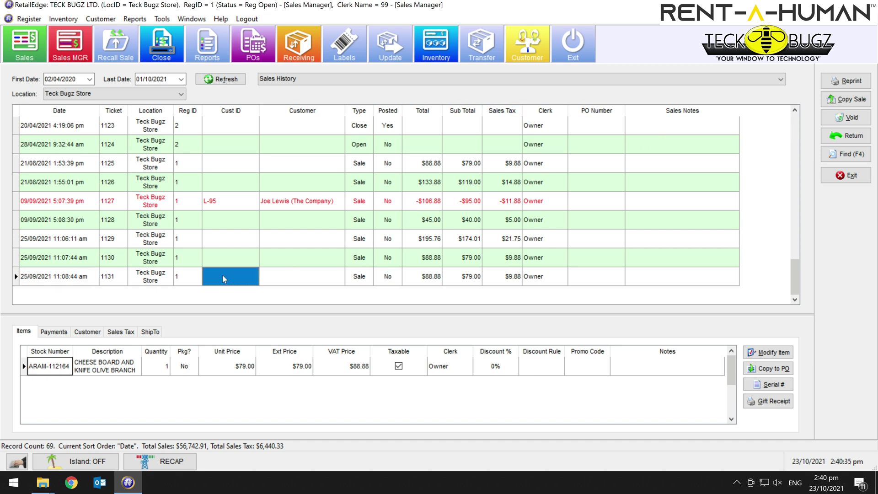
left_click(94, 280)
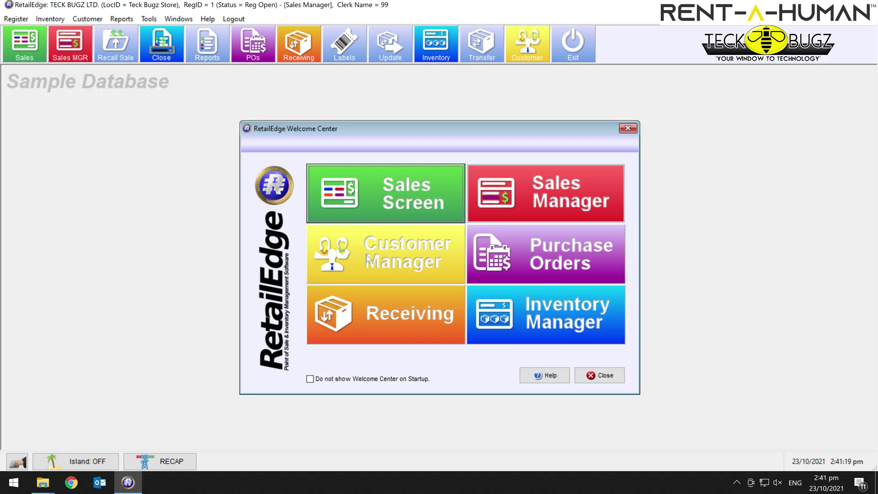
Open the 20-customer Customer Manager full-screen and open a sample customer's record for editing
left_click(366, 255)
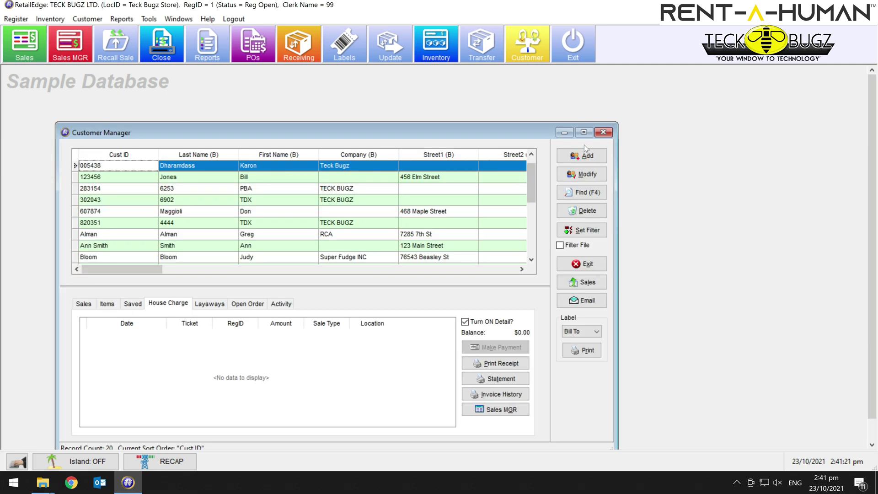
left_click(584, 132)
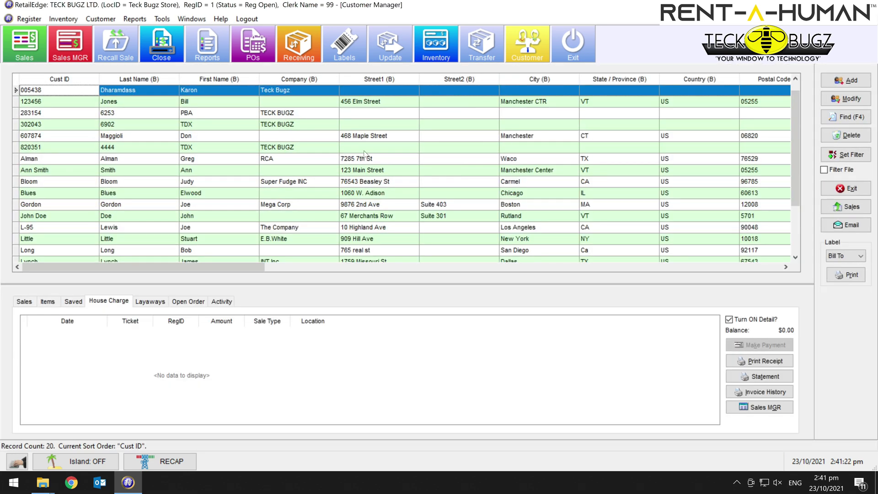
left_click_drag(256, 268, 223, 283)
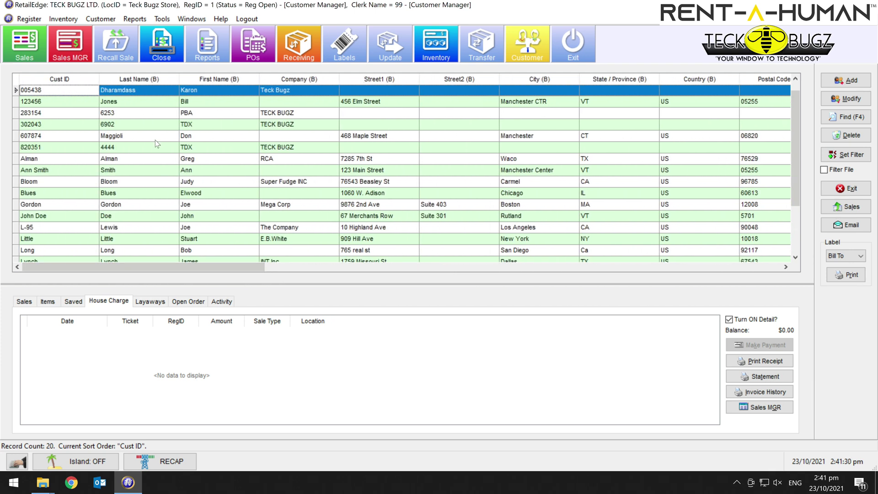
double_click(166, 90)
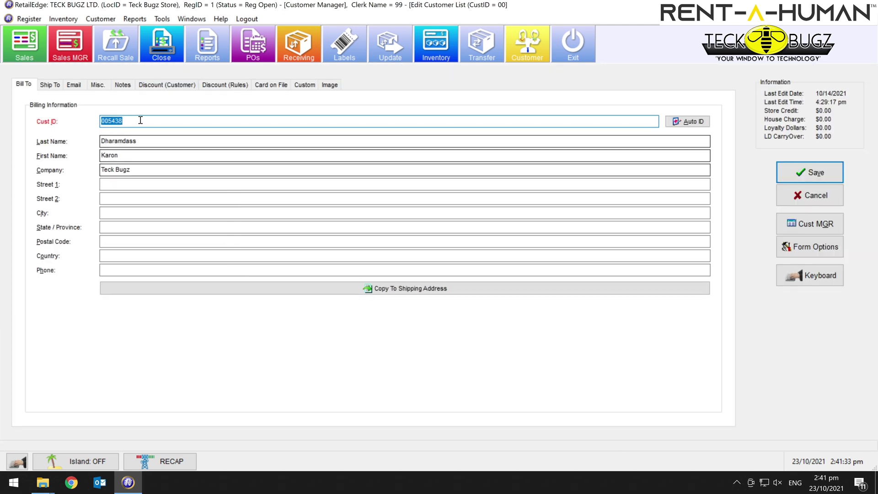
Browse the customer's shipping, e-mail, miscellaneous and notes tabs
left_click(50, 85)
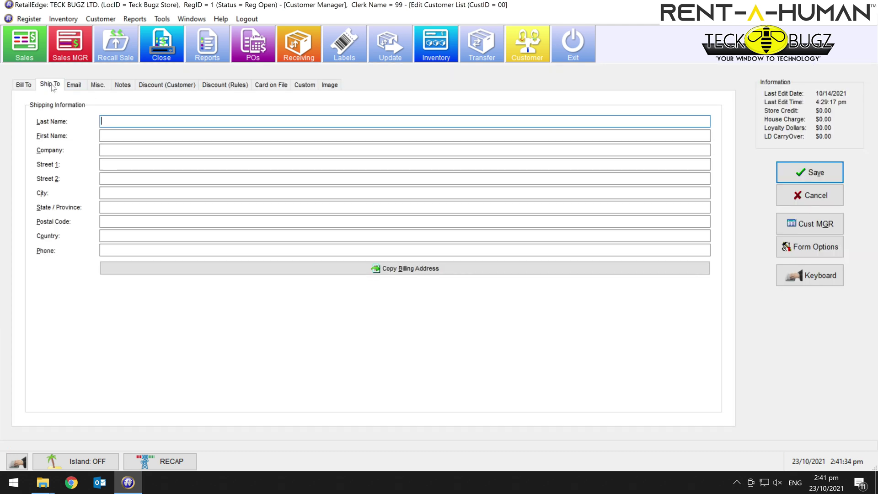
left_click(75, 85)
left_click(104, 89)
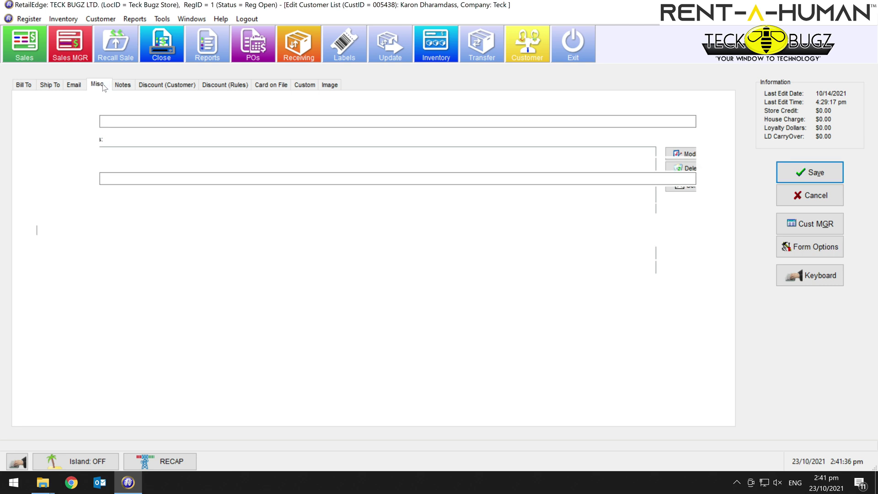
left_click(123, 86)
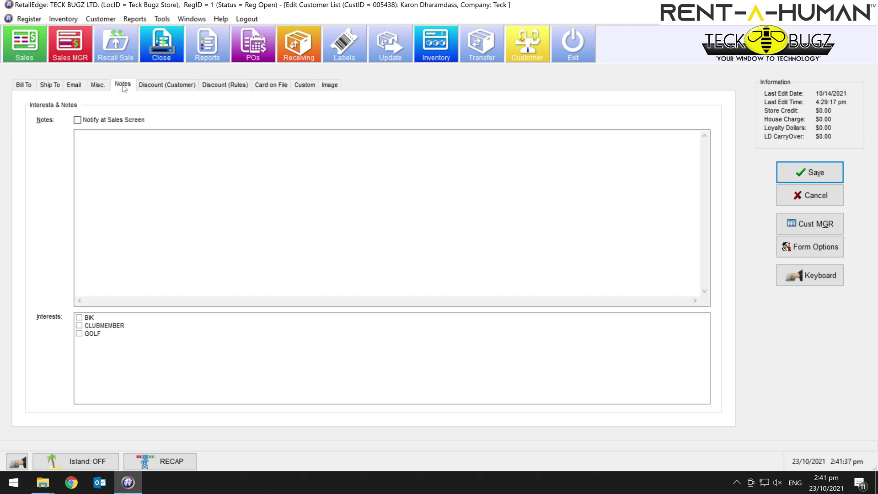
Give the customer a standard fixed-percentage discount of 1 and save it
left_click(162, 88)
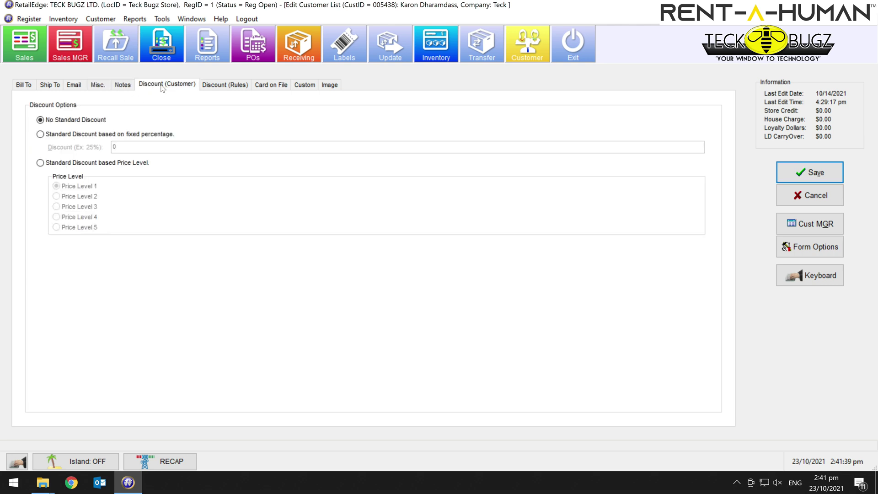
left_click(114, 137)
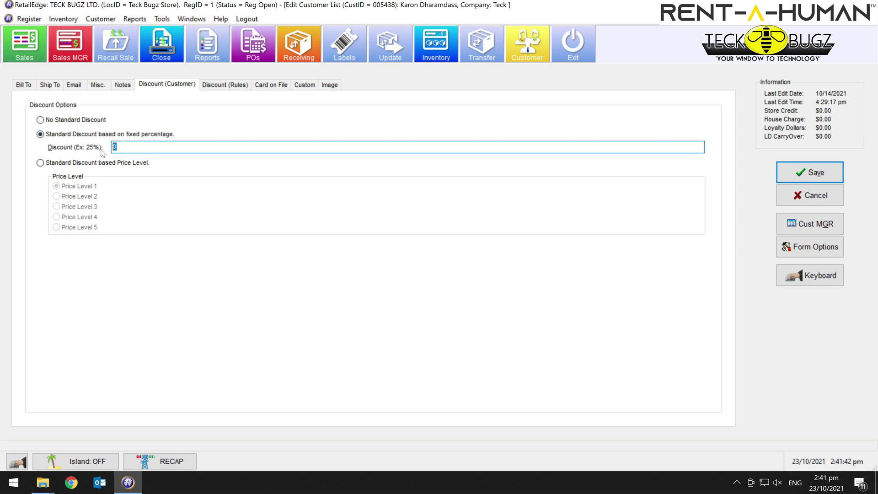
type("1")
left_click(787, 181)
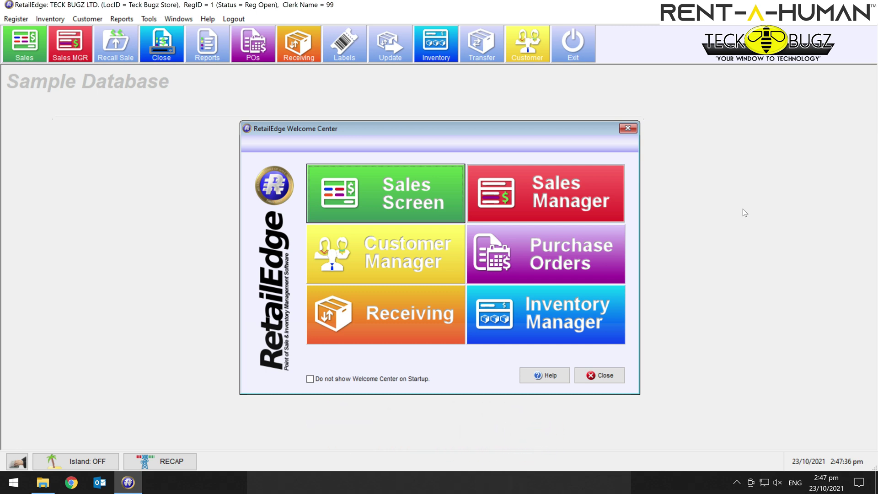
Open the Inventory Manager full-screen and scroll through its 164-item list
left_click(565, 313)
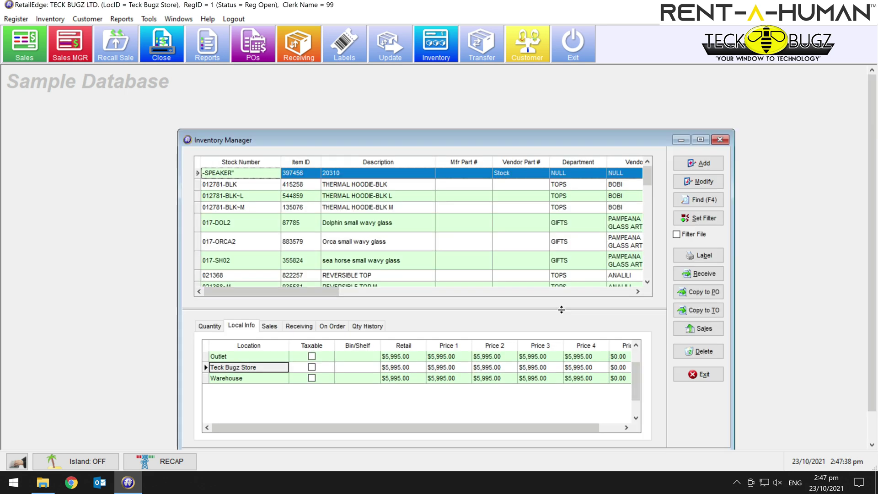
left_click(700, 140)
scroll(478, 159, "down", 10)
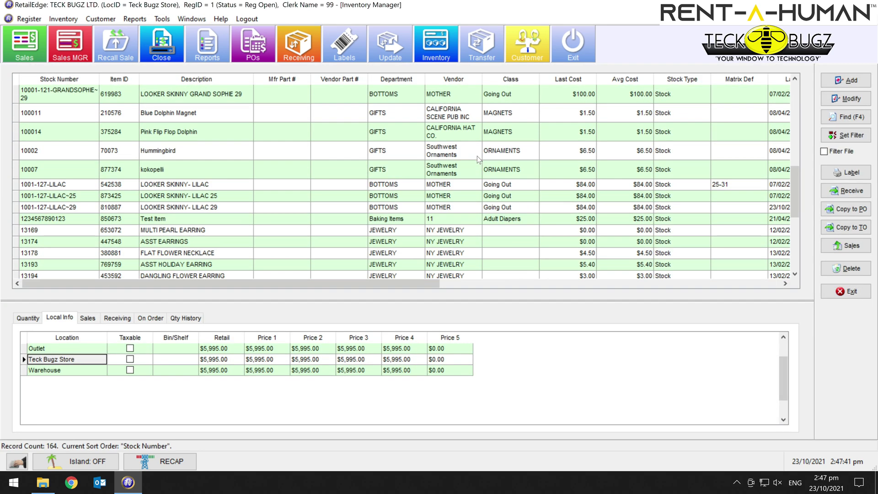
scroll(477, 153, "down", 3)
scroll(477, 153, "up", 15)
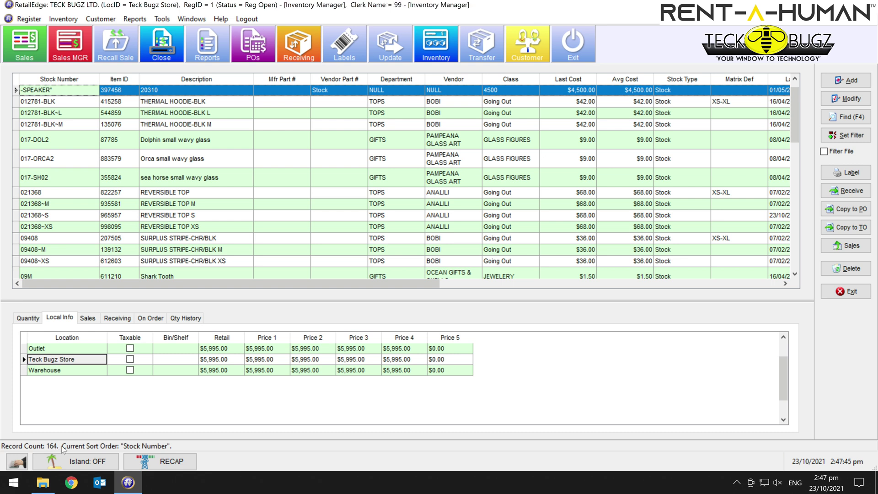
Check the item's Sales, Receiving, On Order, Qty History and Quantity tabs, then open the -SPEAKER record
left_click(88, 318)
left_click(117, 319)
left_click(140, 320)
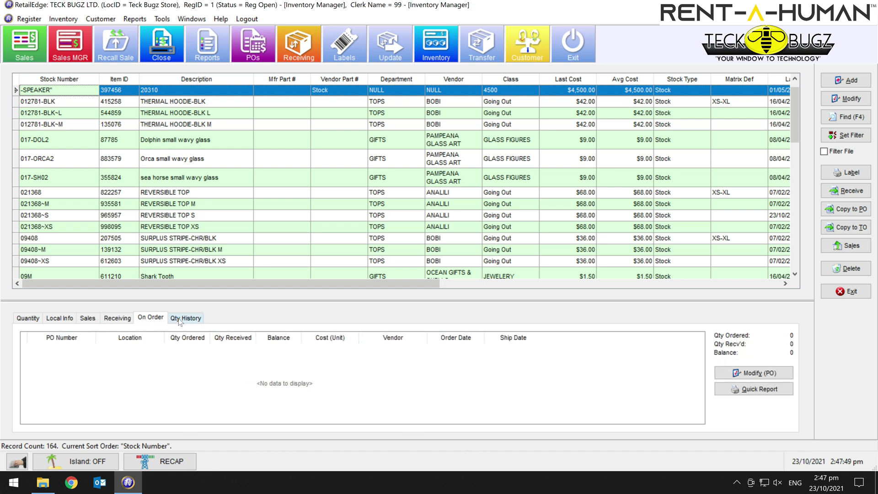
left_click(183, 319)
left_click(25, 318)
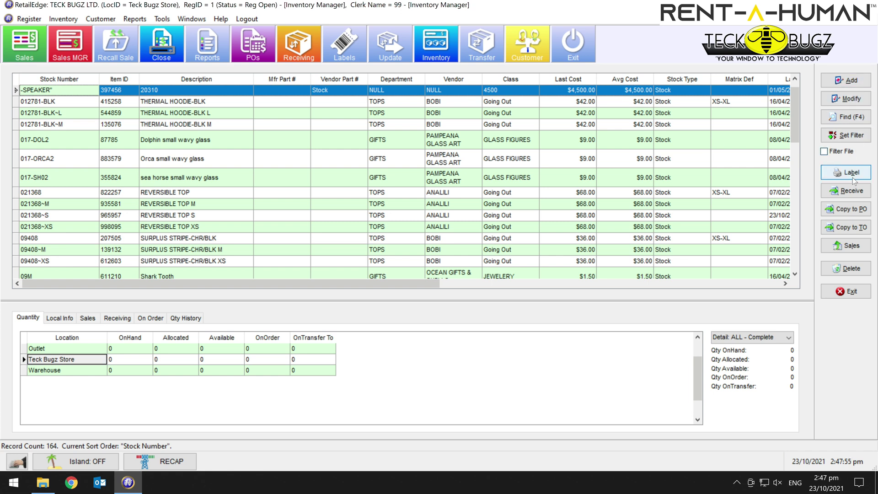
left_click(844, 100)
left_click(151, 135)
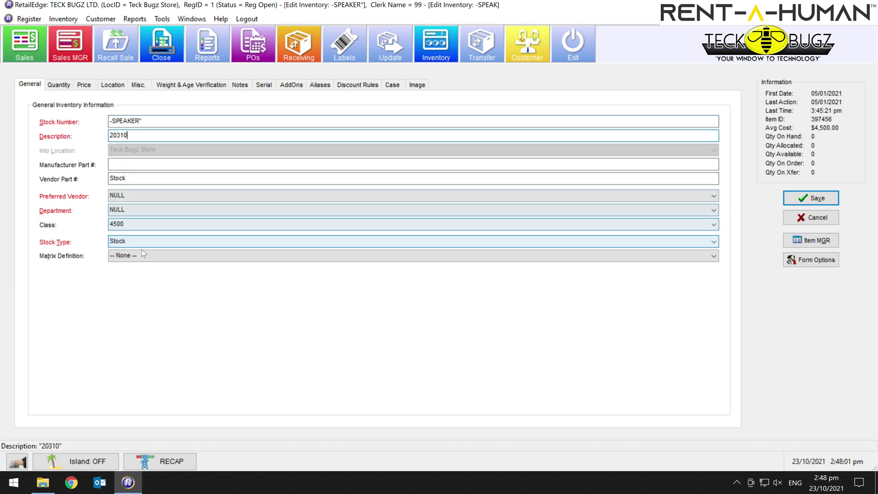
left_click(131, 209)
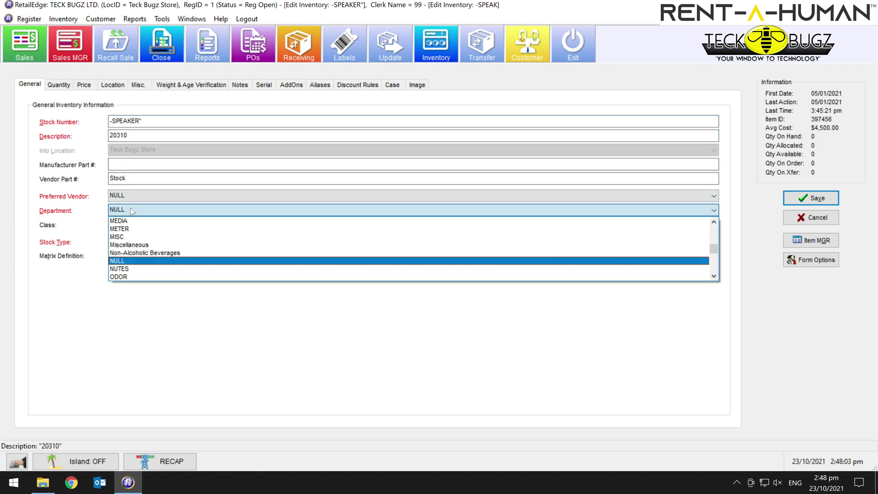
left_click(131, 208)
left_click(130, 195)
left_click(130, 196)
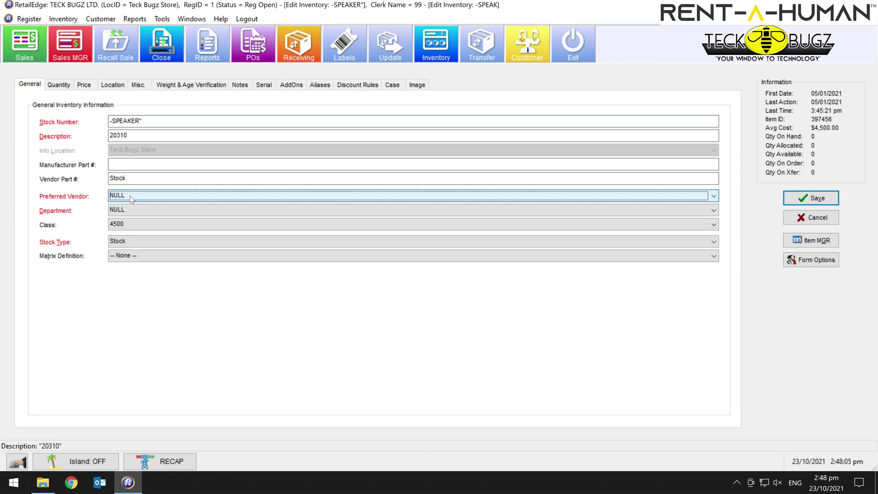
left_click(67, 86)
left_click(86, 89)
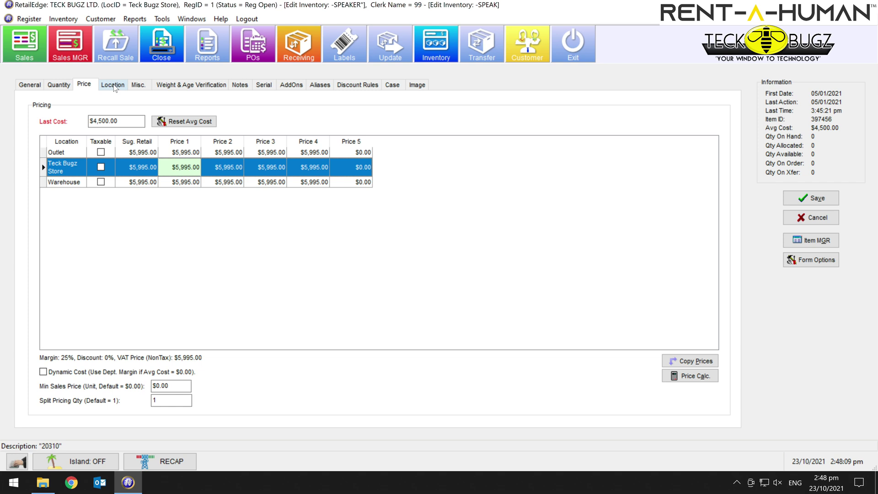
left_click(115, 88)
left_click(138, 86)
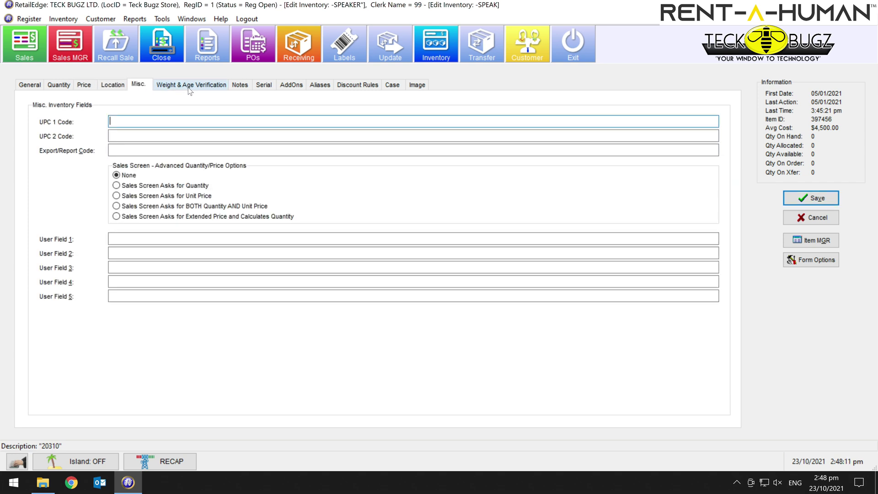
left_click(365, 91)
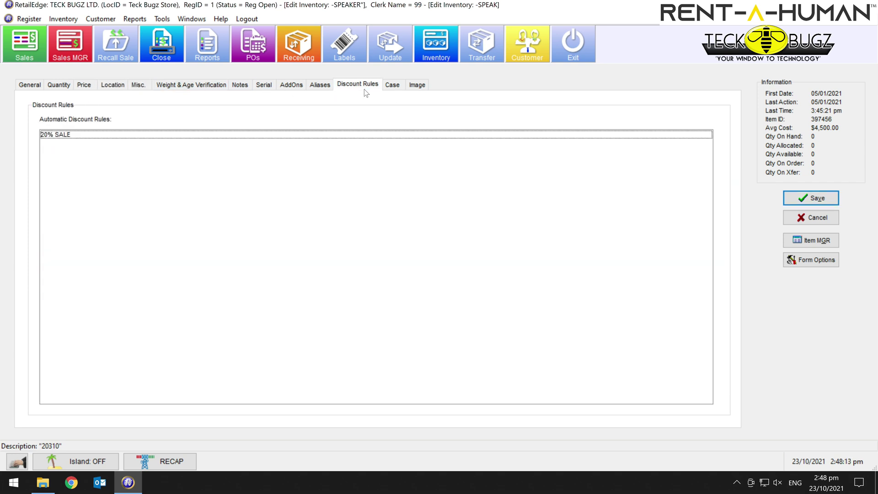
left_click(787, 218)
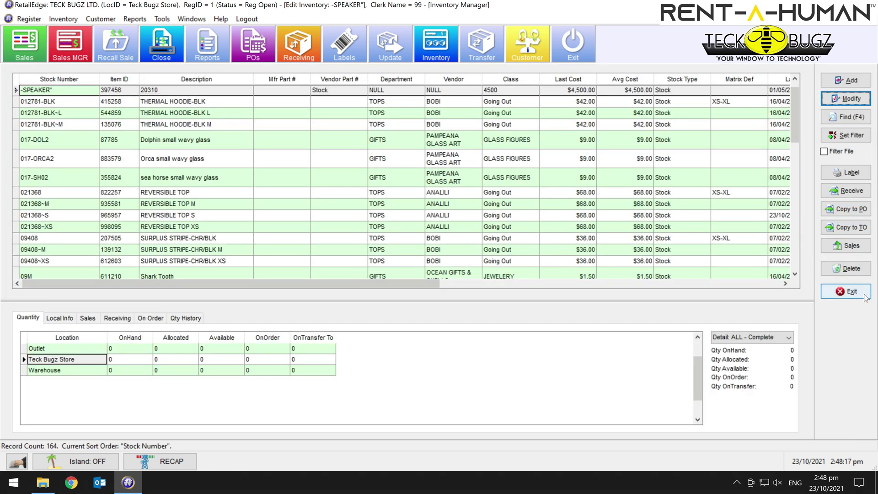
Close the Inventory Manager, look over the five discount rules, then open an empty sales screen
left_click(866, 296)
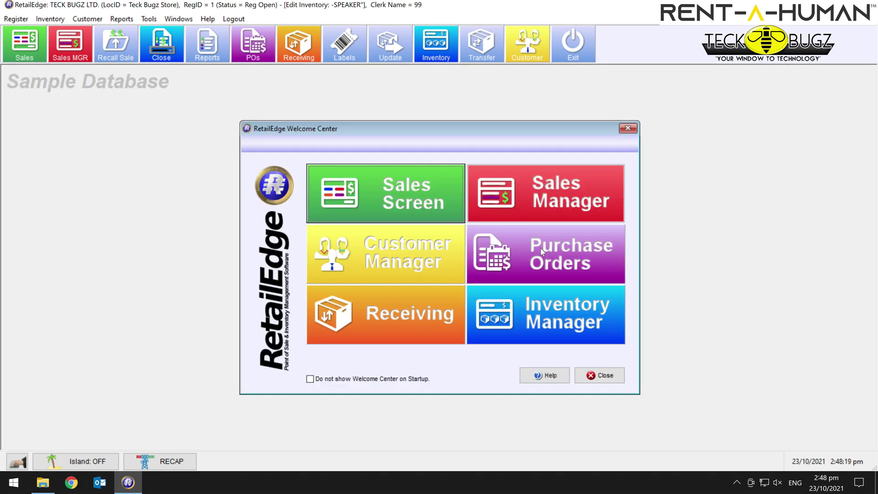
left_click(46, 20)
mouse_move(110, 155)
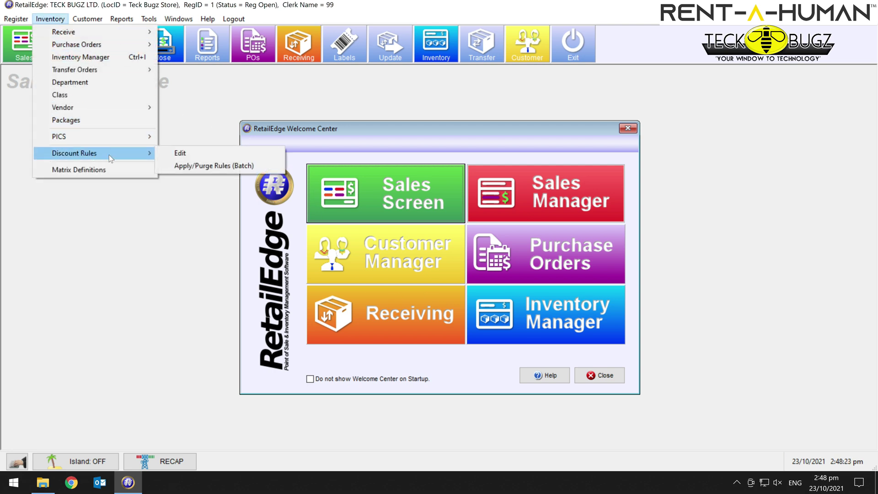
left_click(173, 154)
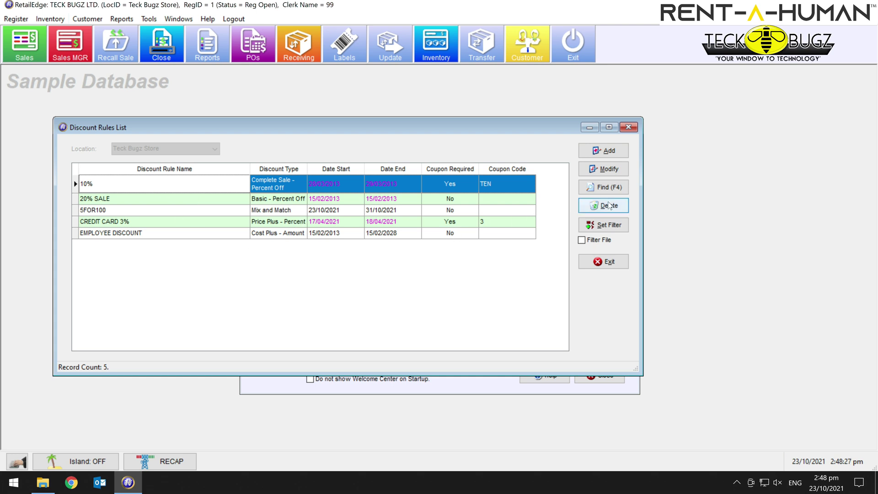
left_click(623, 265)
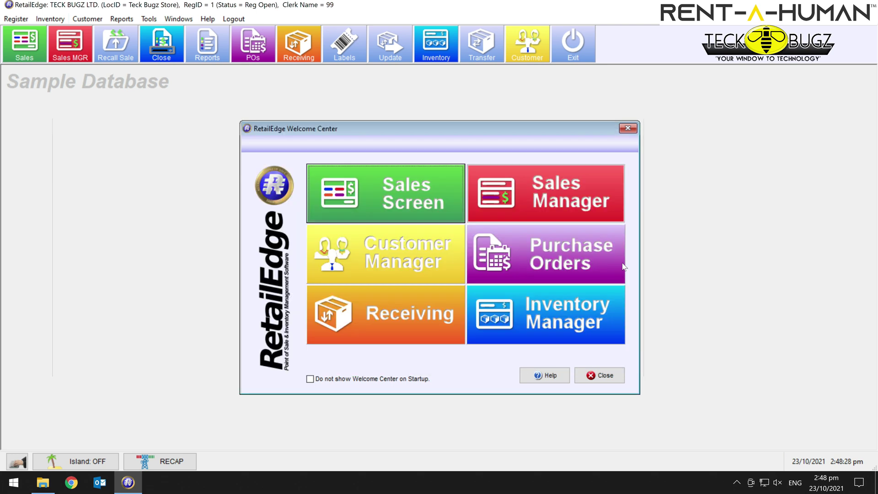
left_click(398, 178)
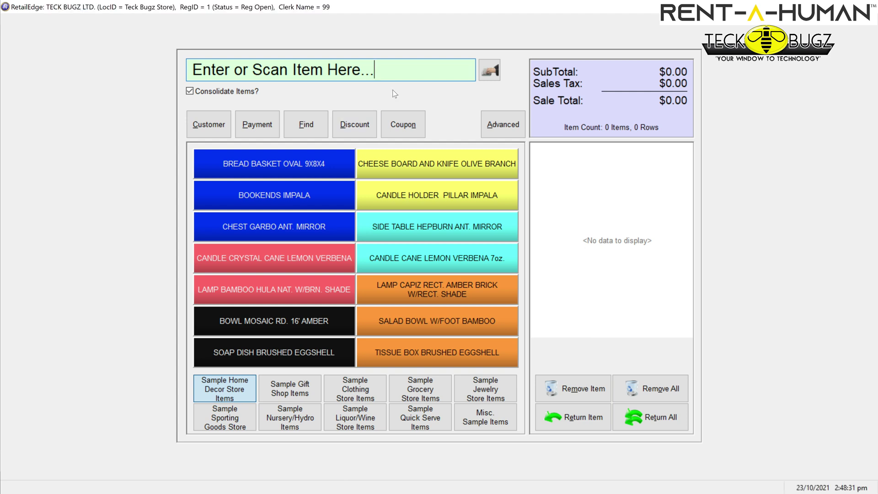
Add THERMAL HOODIE-BLK L hoodies to the sale by searching code 012781-BLK
type("012781-BLK")
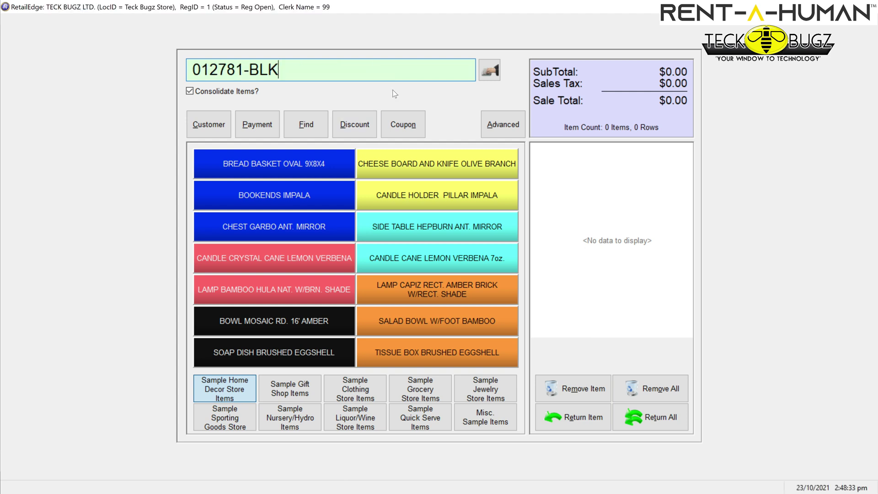
key("Return")
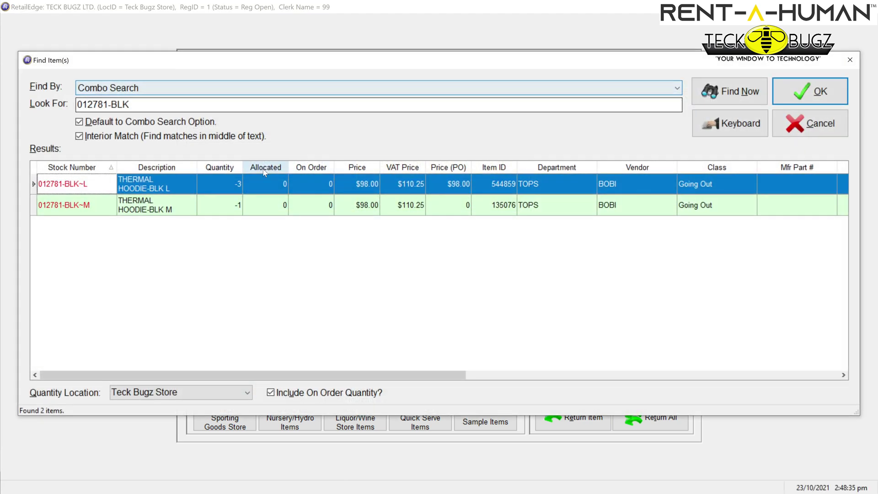
double_click(218, 183)
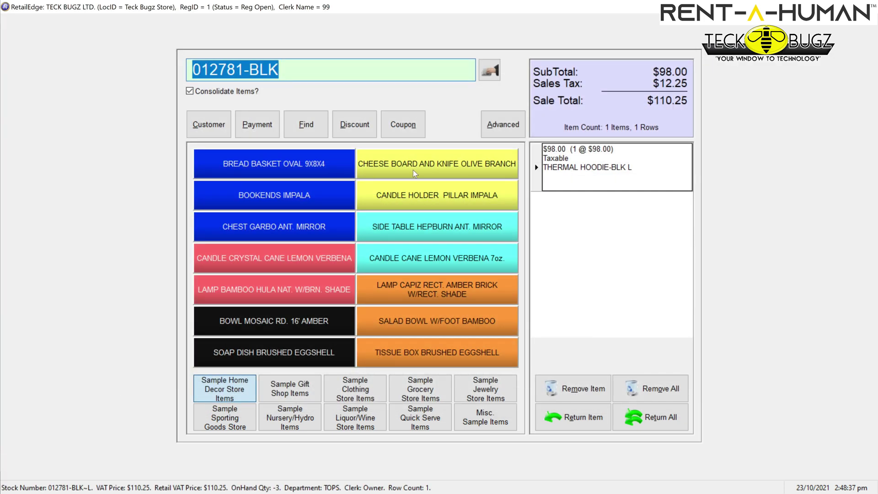
key("Return")
key("Return")
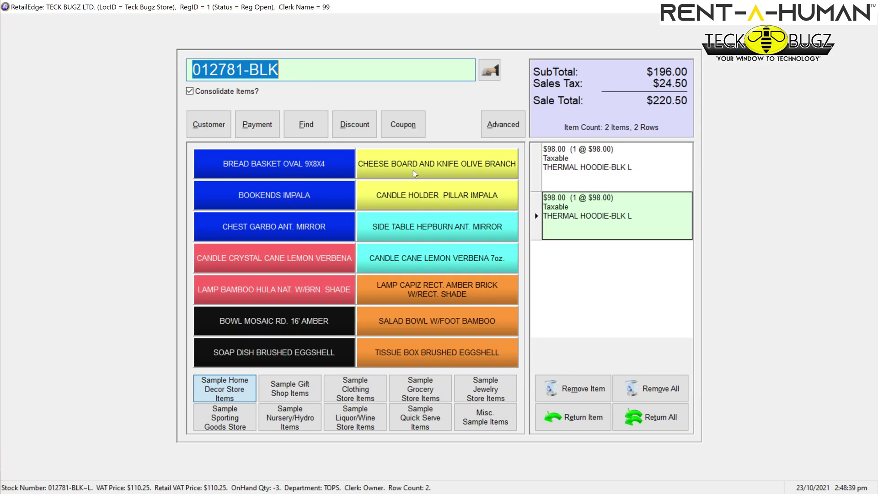
key("Return")
key("Return")
key("Return")
key("Return")
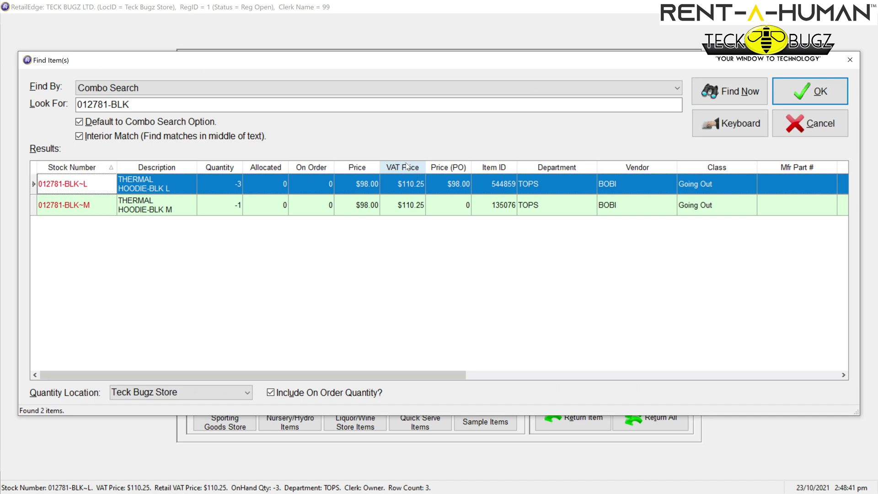
key("Return")
key("Return")
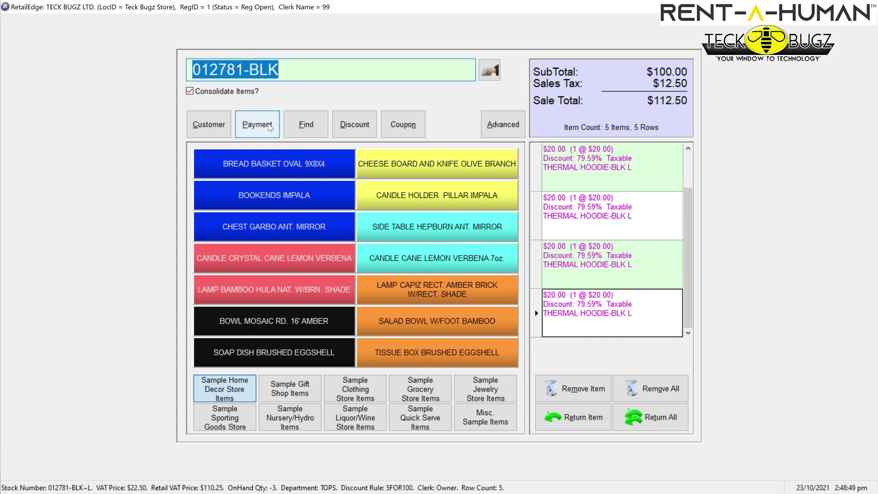
Pay the $112.50 total exactly in cash, dismiss the posted notice and close the sales screen
left_click(257, 125)
left_click(326, 167)
left_click(403, 163)
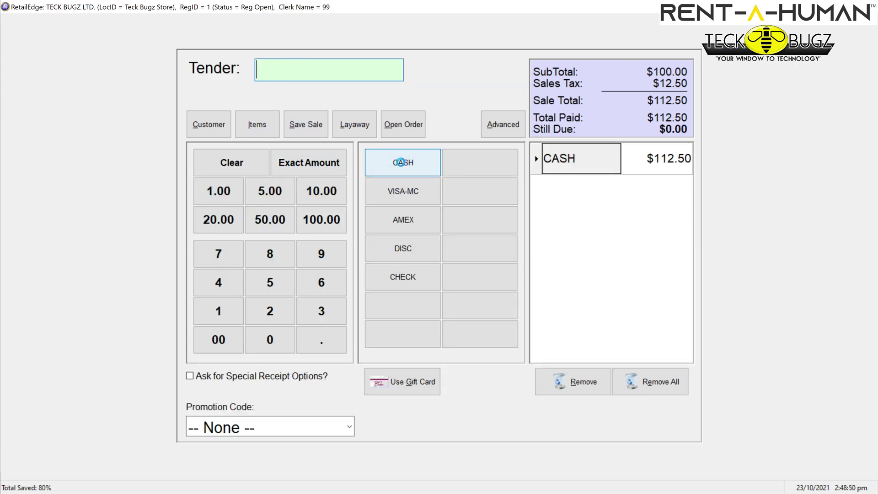
left_click(448, 145)
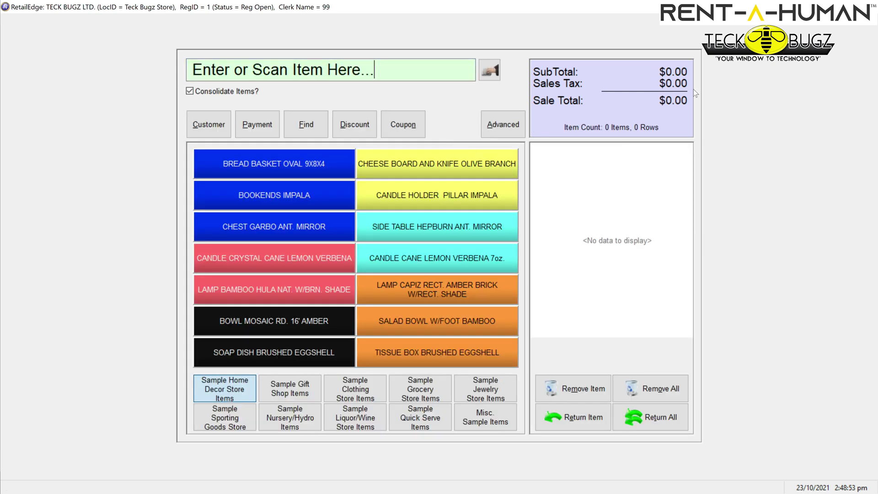
key("Escape")
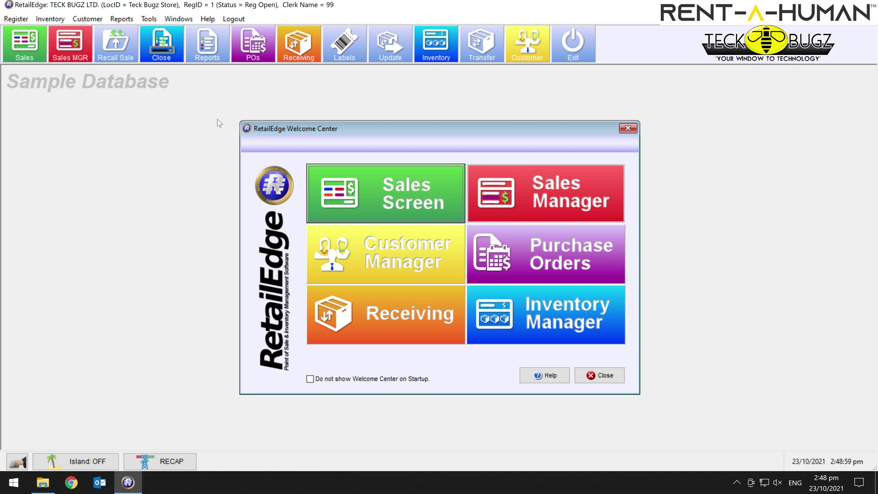
left_click(208, 51)
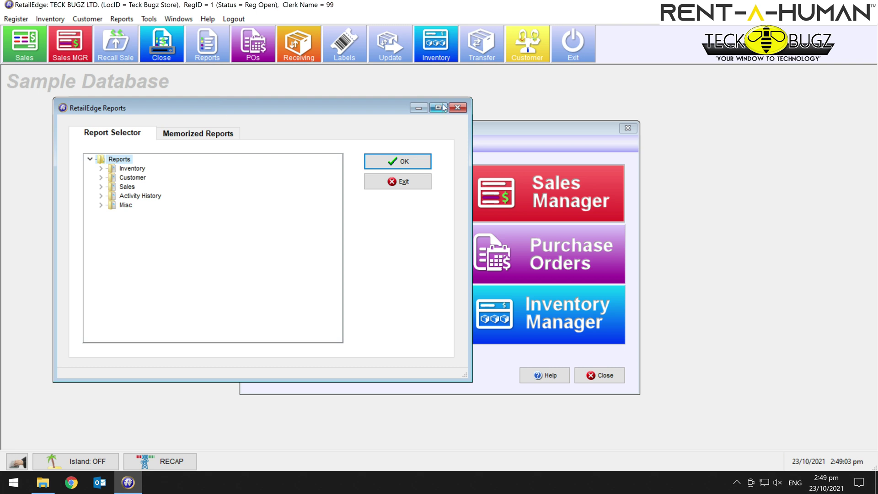
left_click(438, 107)
left_click(44, 135)
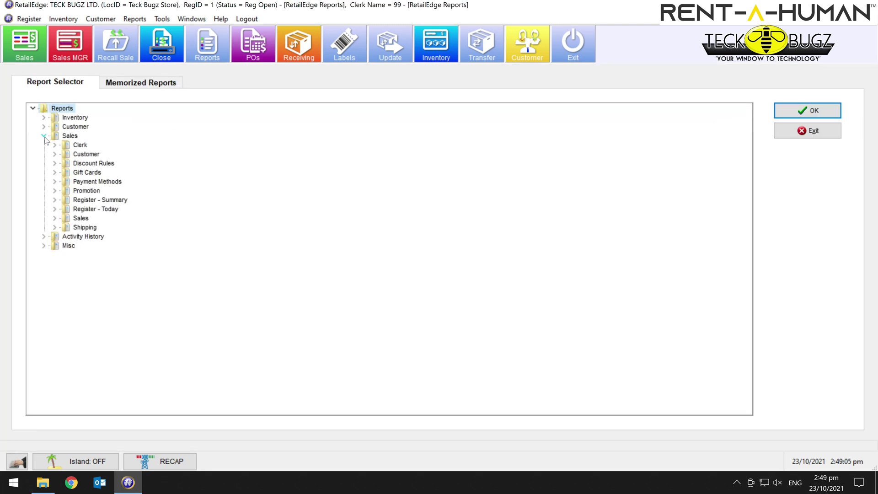
left_click(55, 182)
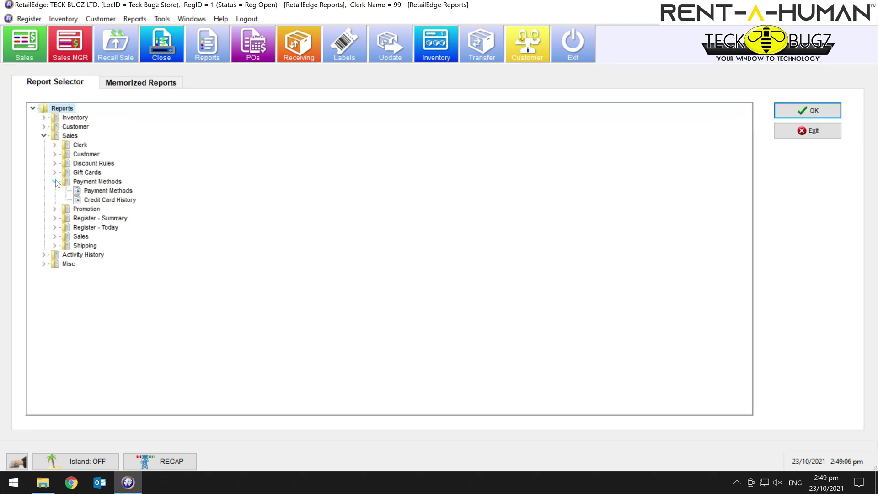
double_click(106, 192)
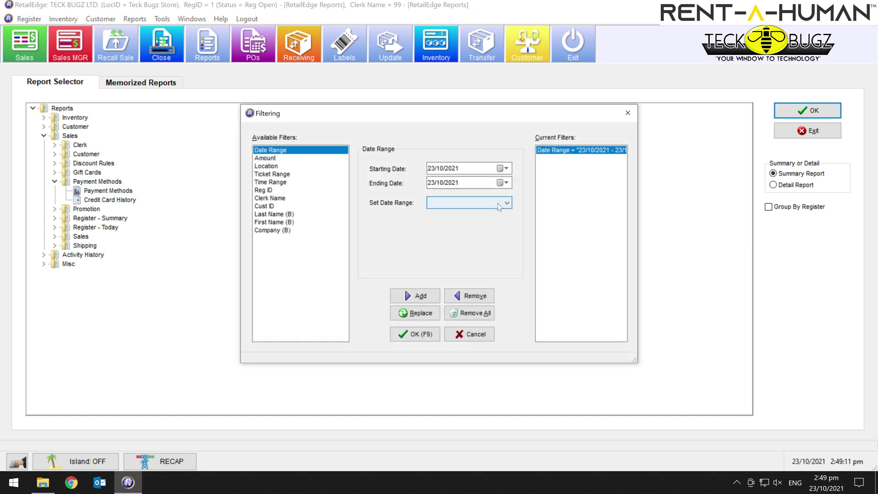
left_click(421, 335)
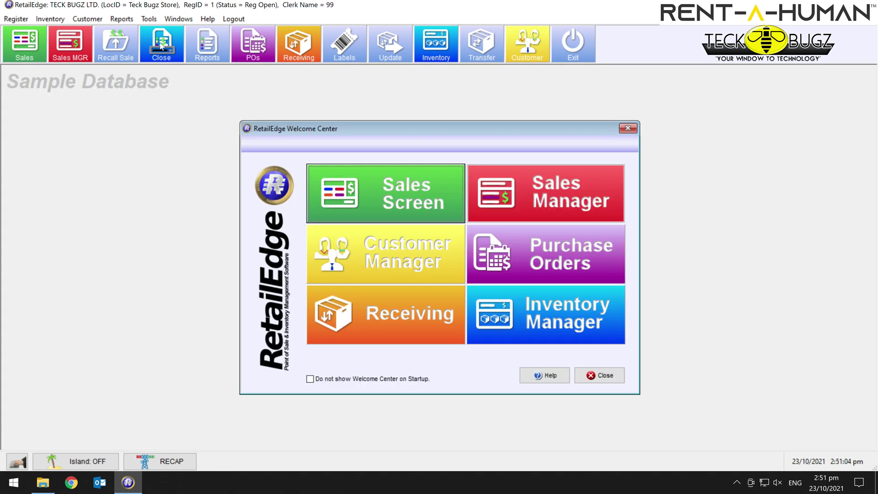
Start the closing report for all registers with the Cash Drawer Calculator enabled
left_click(161, 46)
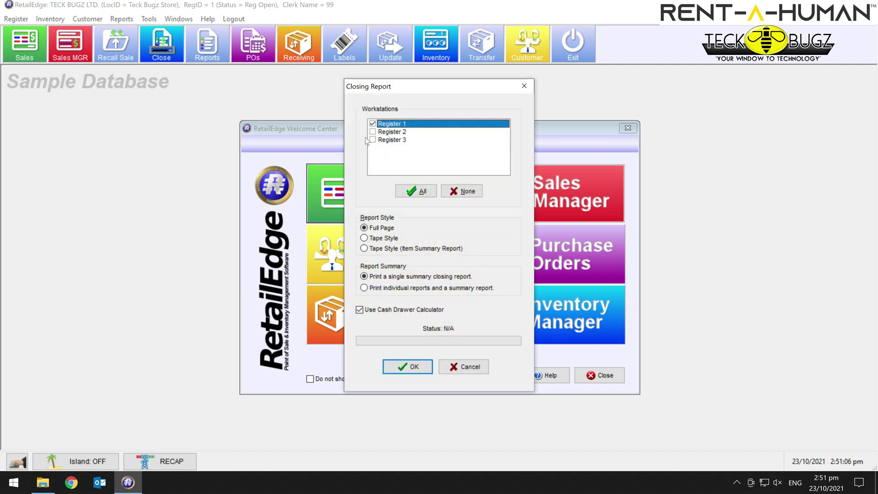
left_click(419, 191)
left_click(425, 310)
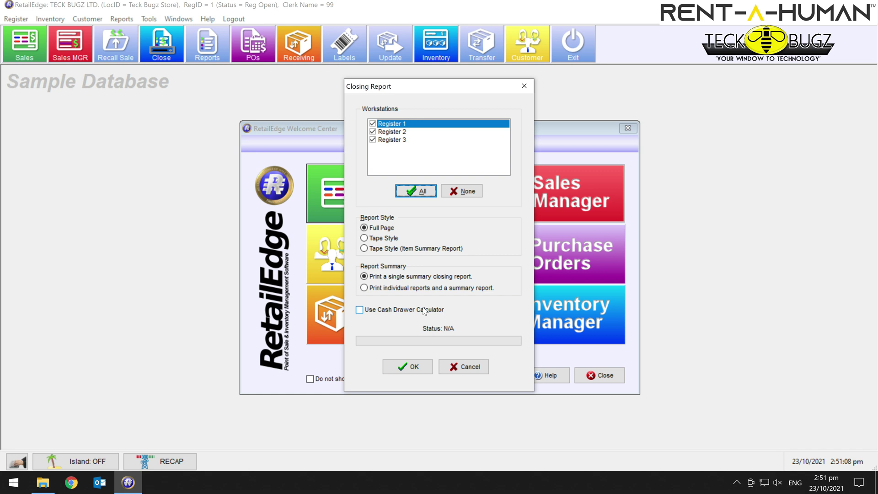
left_click(424, 310)
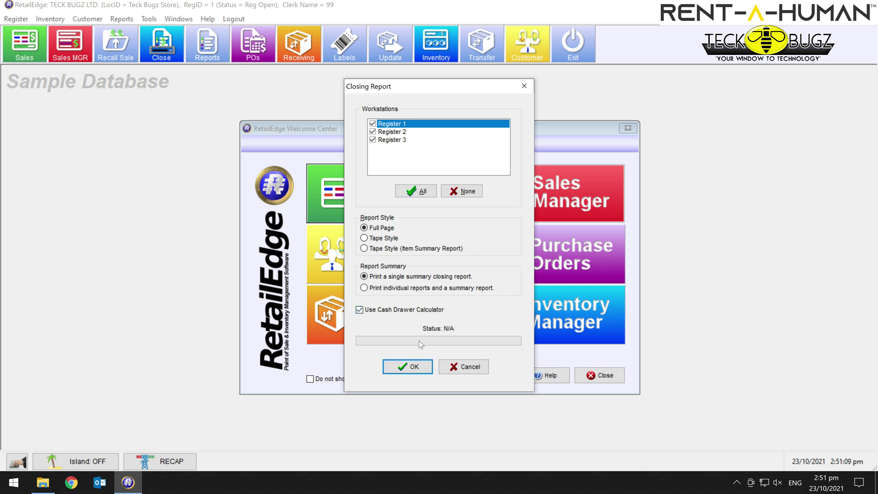
left_click(414, 367)
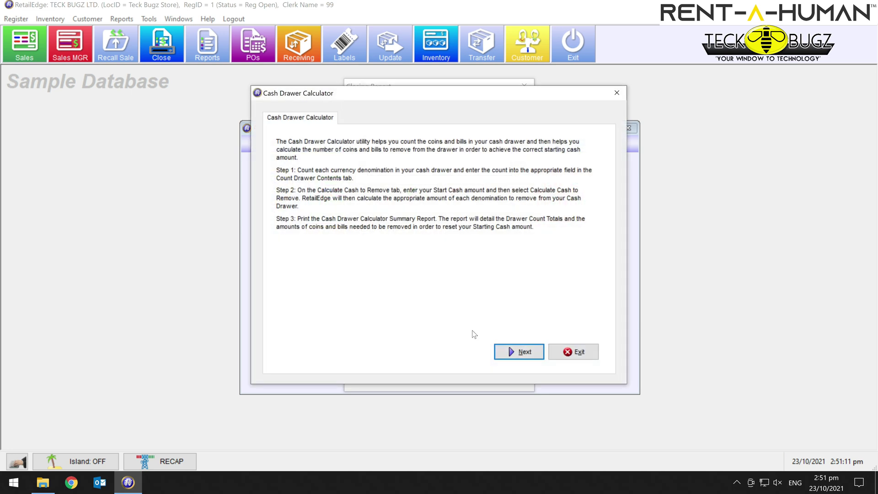
left_click(519, 352)
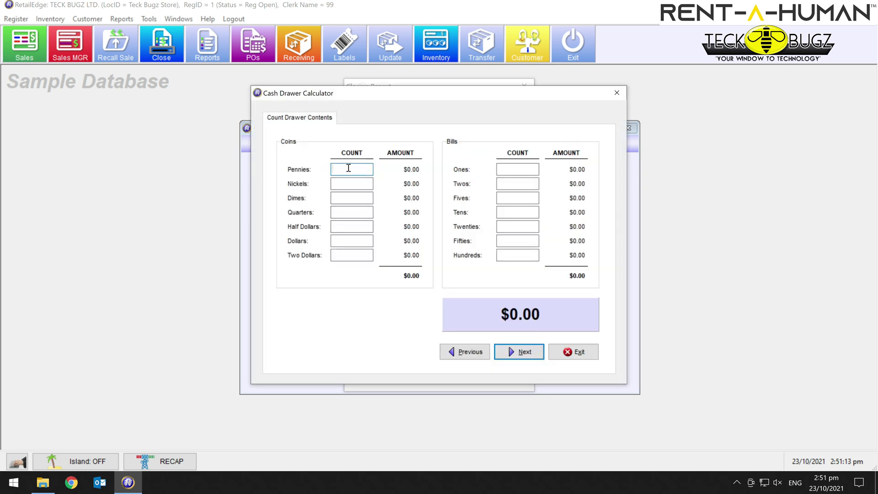
Enter coin counts: pennies 10, nickels 55, dimes 2, quarters 25, half dollars 10, dollar coins 12, two-dollar coins 52
type("10")
left_click(347, 184)
type("55")
left_click(349, 198)
type("2")
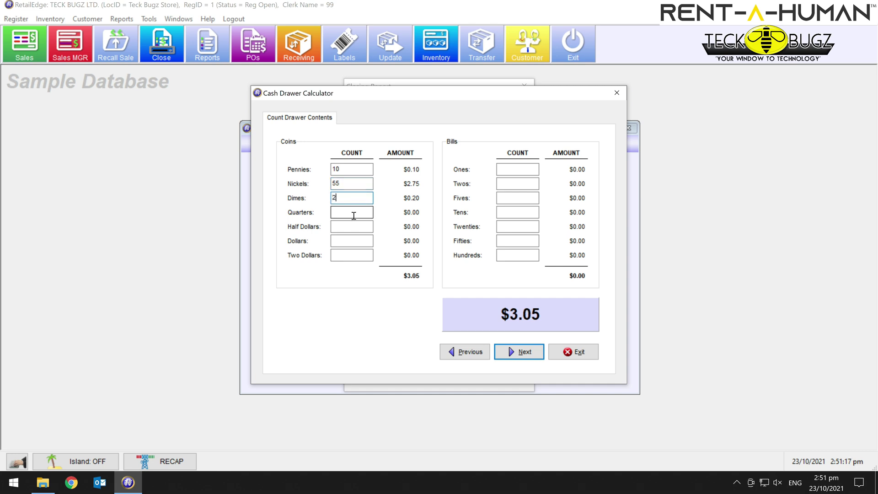
left_click(354, 213)
type("25")
left_click(353, 226)
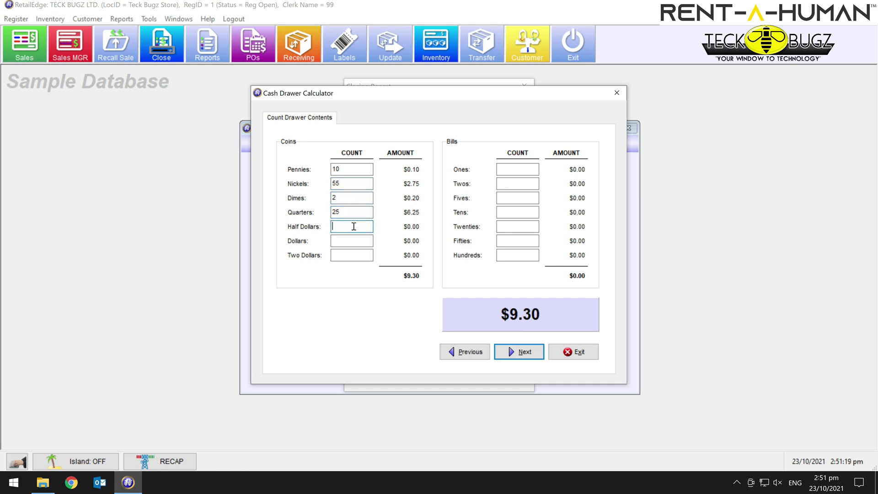
type("10")
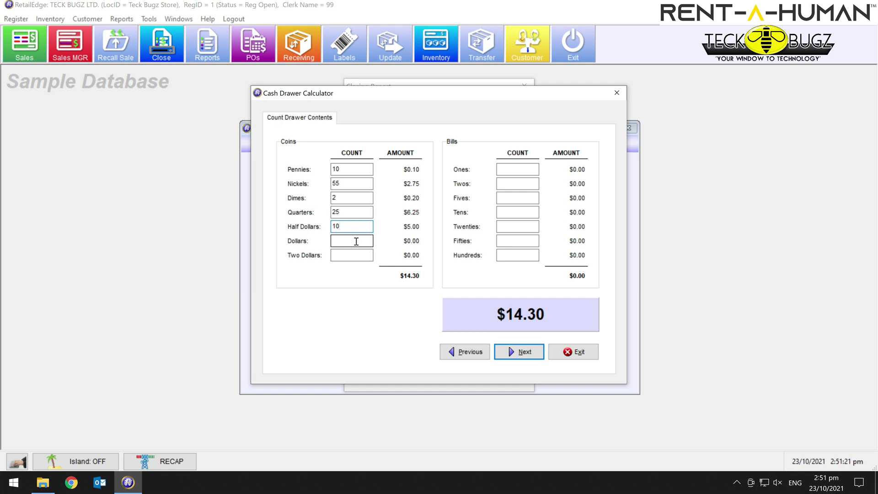
left_click(356, 241)
type("12")
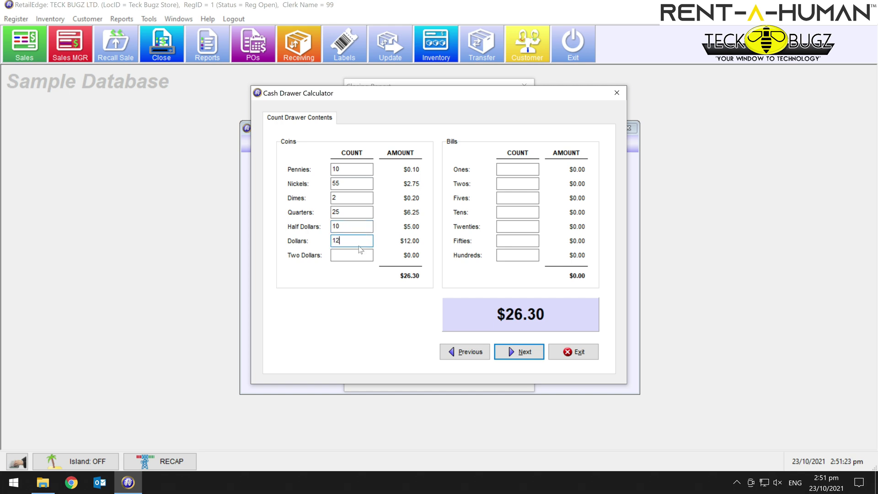
left_click(362, 257)
type("52")
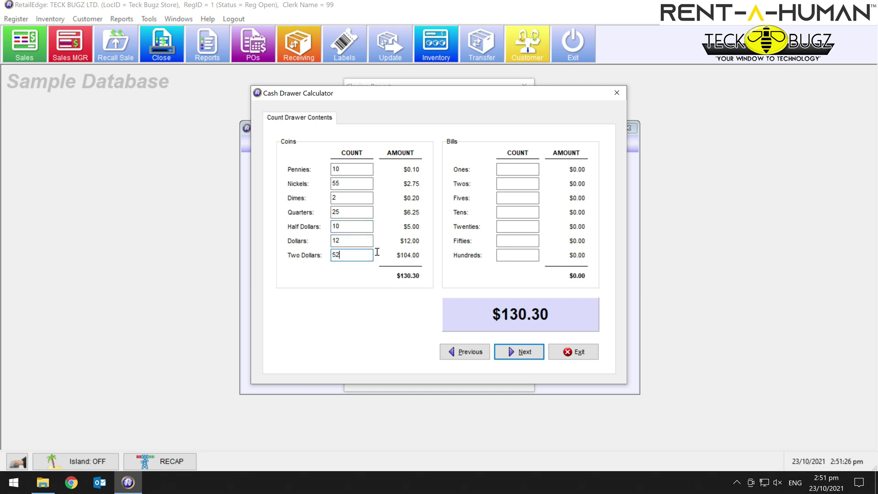
Enter bill counts: ones 1, twos 2, fives 5, tens 10, twenties 20, fifties 50, hundreds 100
left_click(522, 170)
type("1")
left_click(518, 185)
type("2")
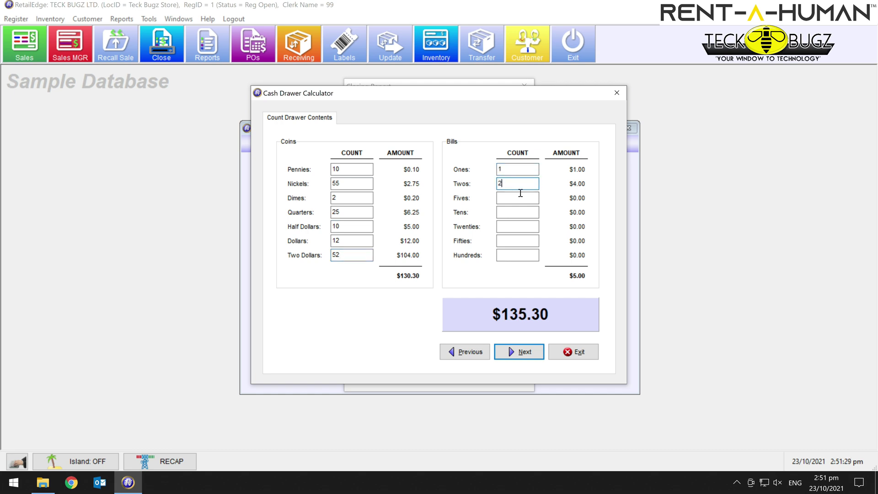
left_click(521, 193)
type("5")
left_click(524, 212)
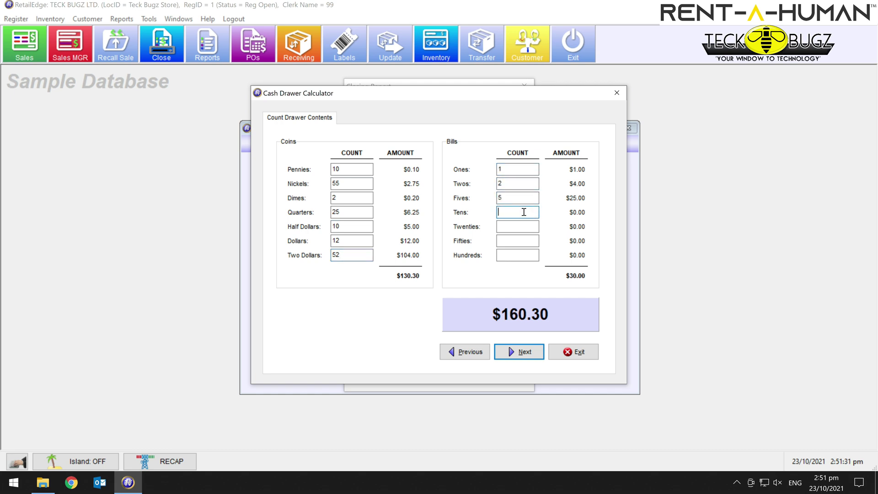
type("10")
left_click(521, 225)
type("20")
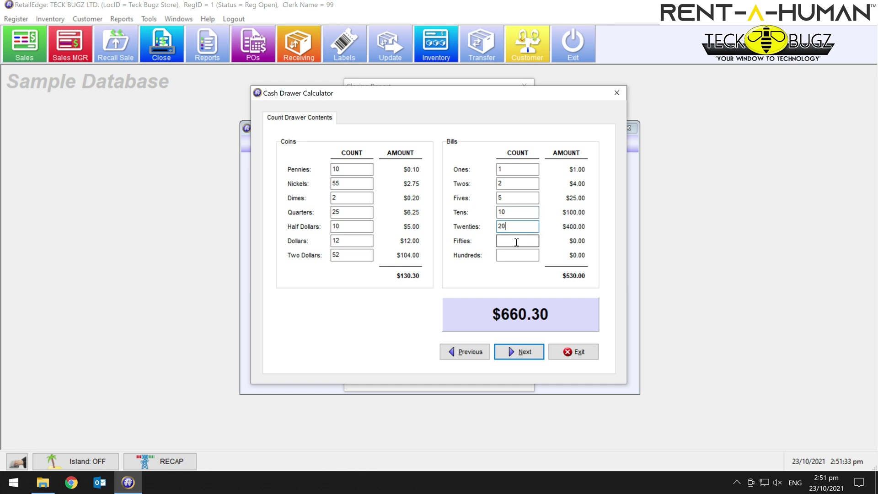
left_click(516, 242)
type("50")
left_click(514, 256)
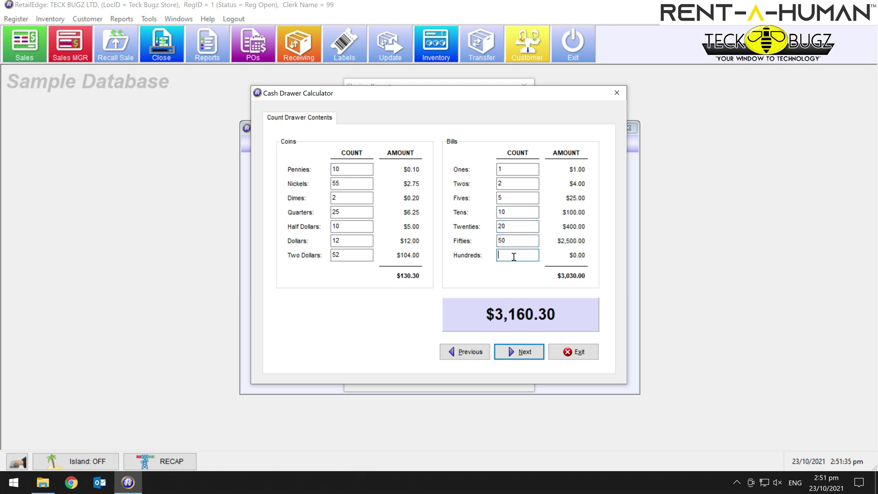
type("100")
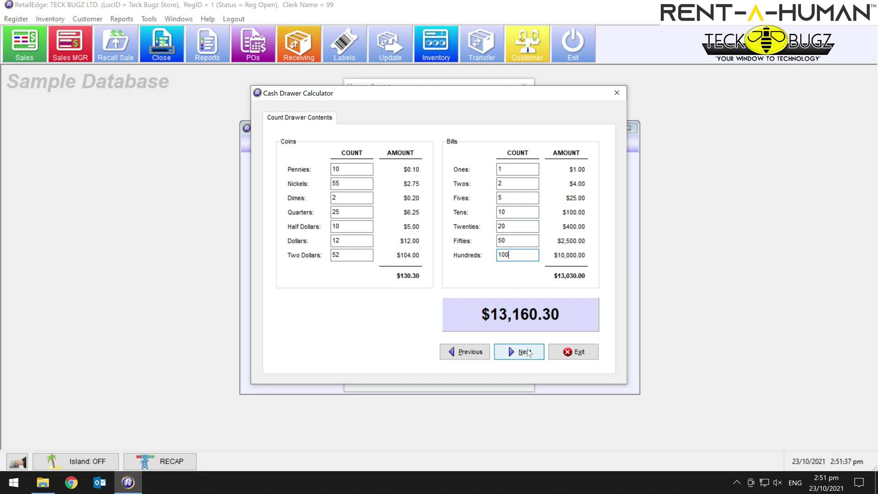
left_click(525, 352)
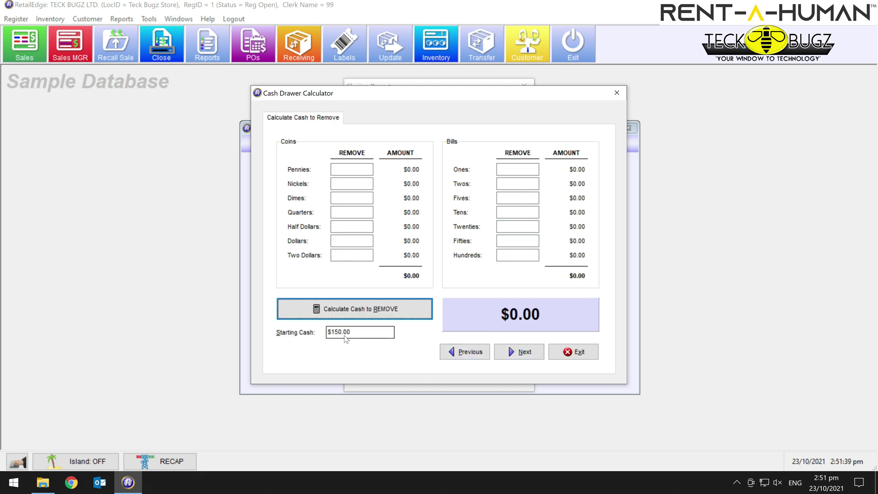
Calculate $13,010.30 cash to remove, print the cash drawer summary report, and exit the calculator
left_click(396, 312)
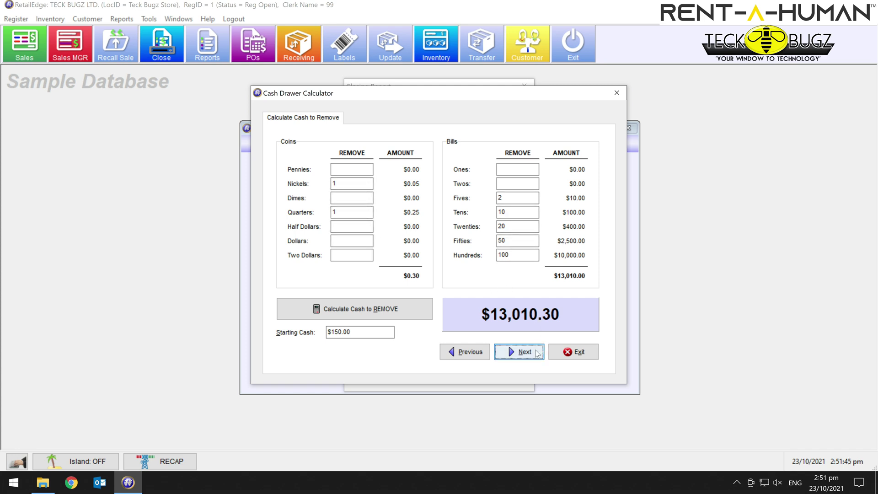
left_click(519, 352)
left_click(457, 199)
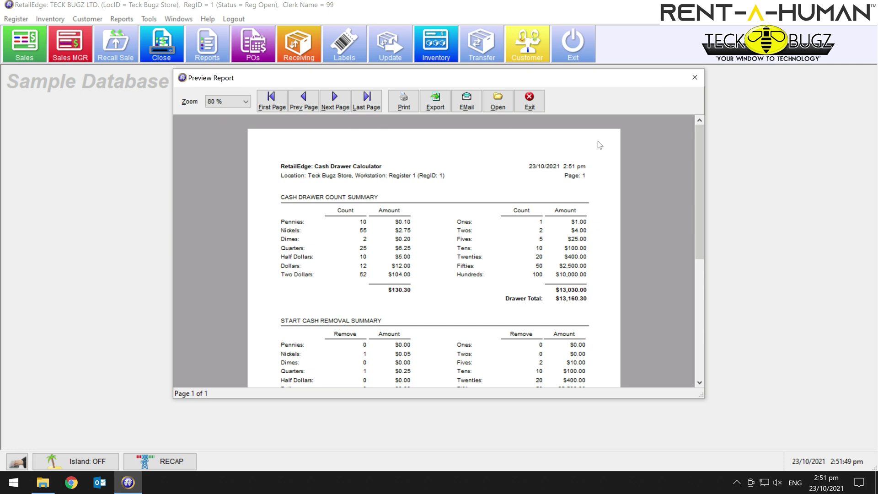
scroll(602, 211, "down", 5)
scroll(602, 212, "up", 5)
left_click(530, 110)
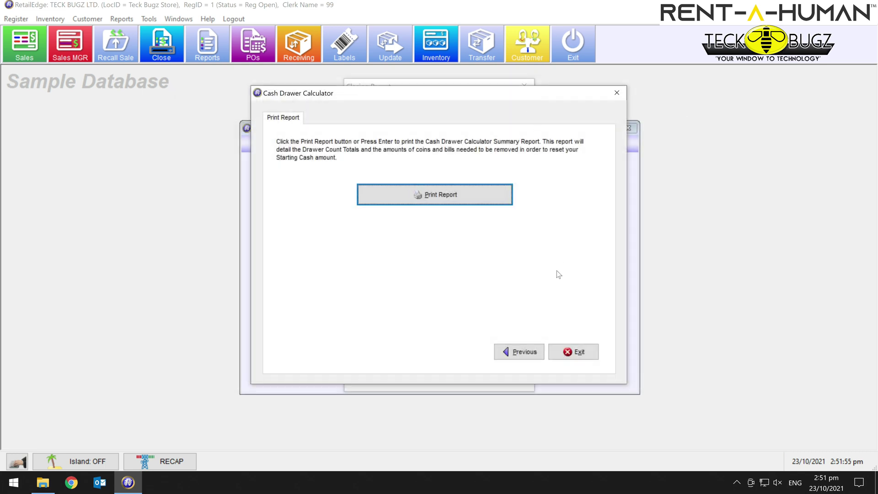
left_click(570, 351)
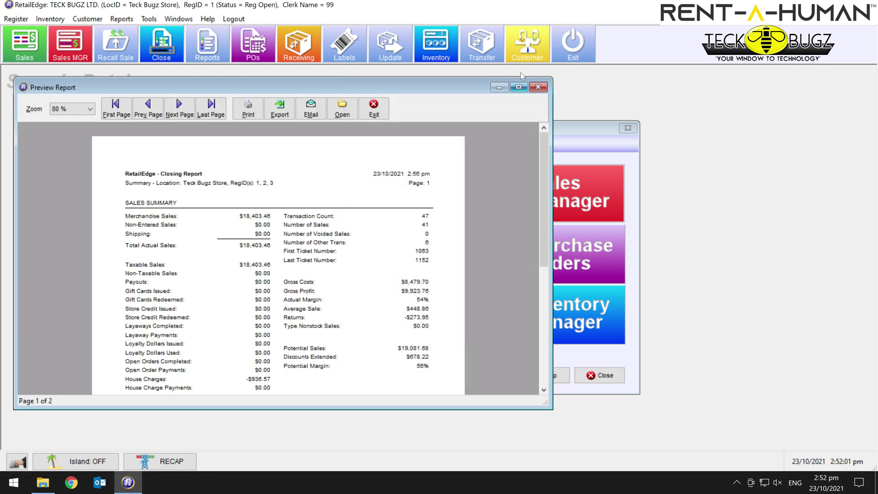
Maximize the closing report preview, review page 1's sales and department summaries, then show page 2
left_click(522, 86)
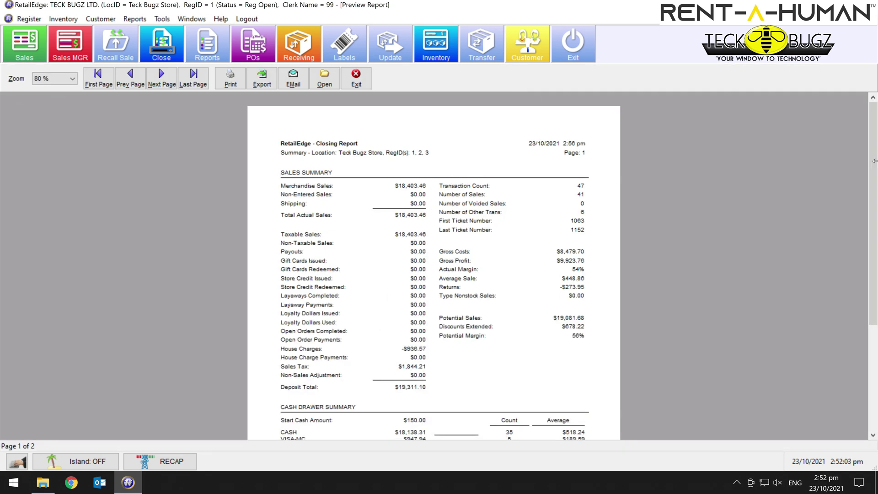
left_click_drag(872, 165, 873, 207)
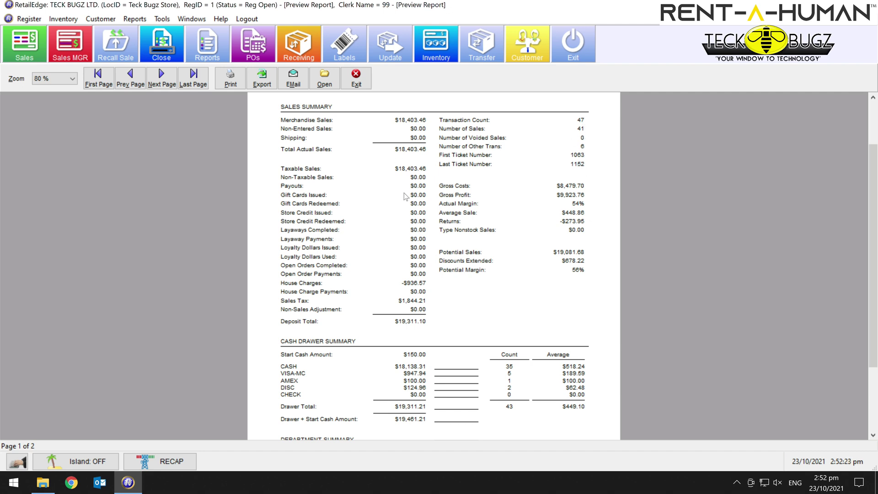
scroll(874, 176, "down", 3)
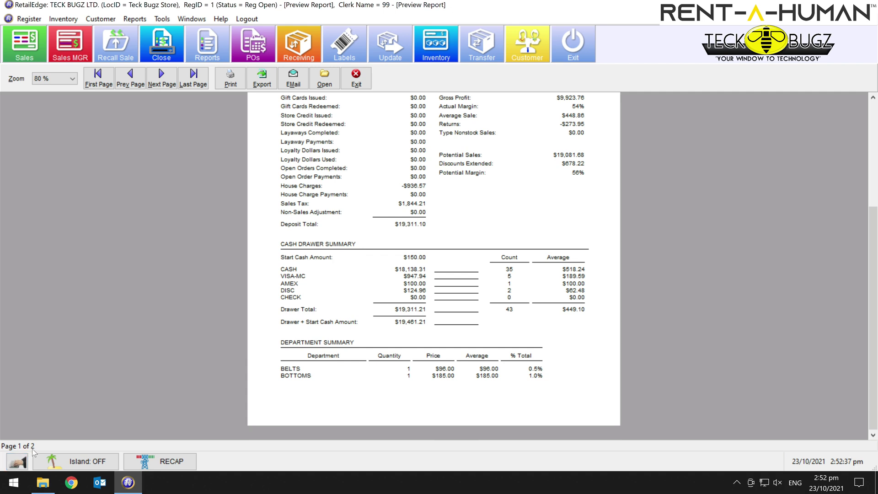
left_click(157, 85)
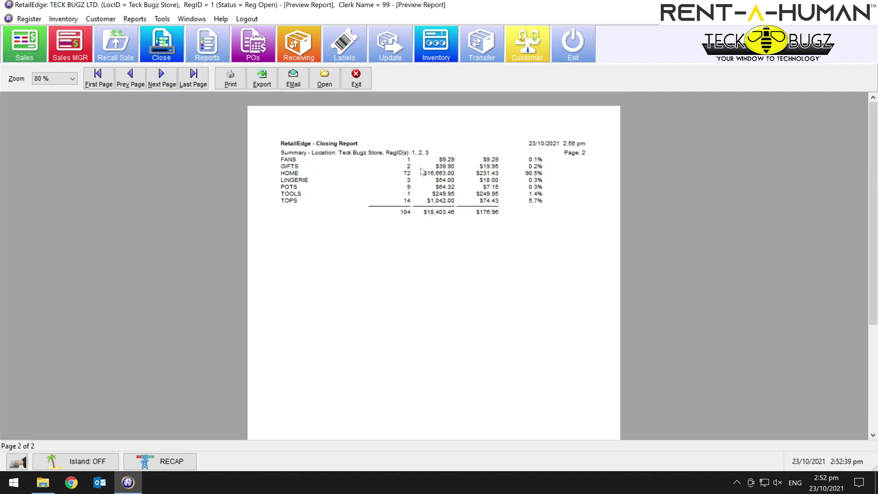